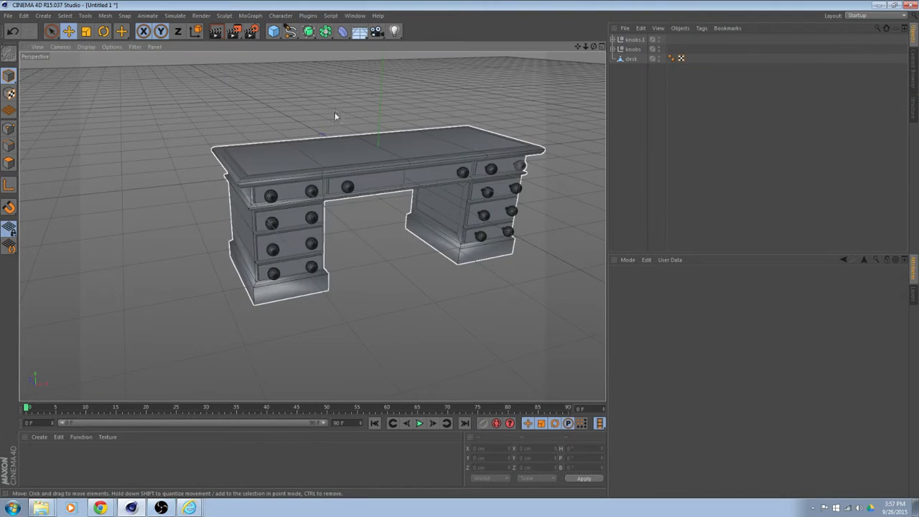
Create a new project and add a cylinder primitive to the scene.
left_click(8, 15)
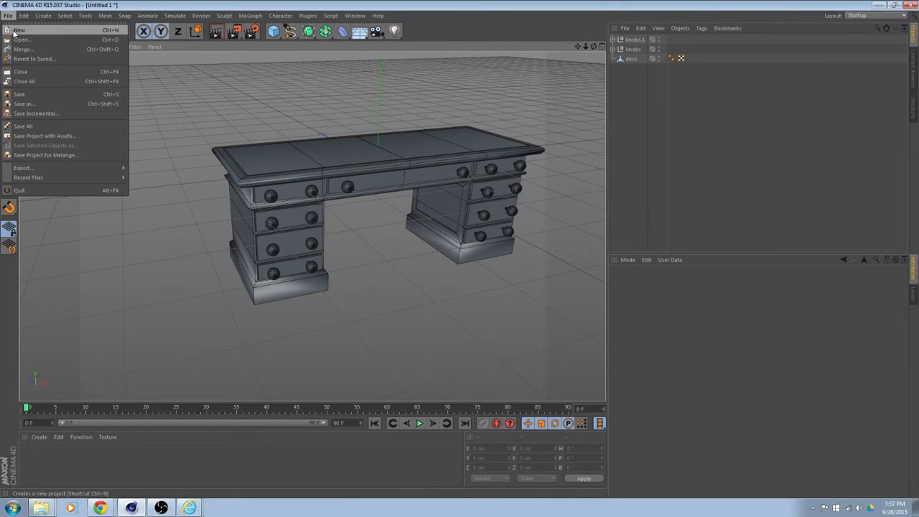
left_click(17, 30)
left_click_drag(366, 300, 408, 287, "alt")
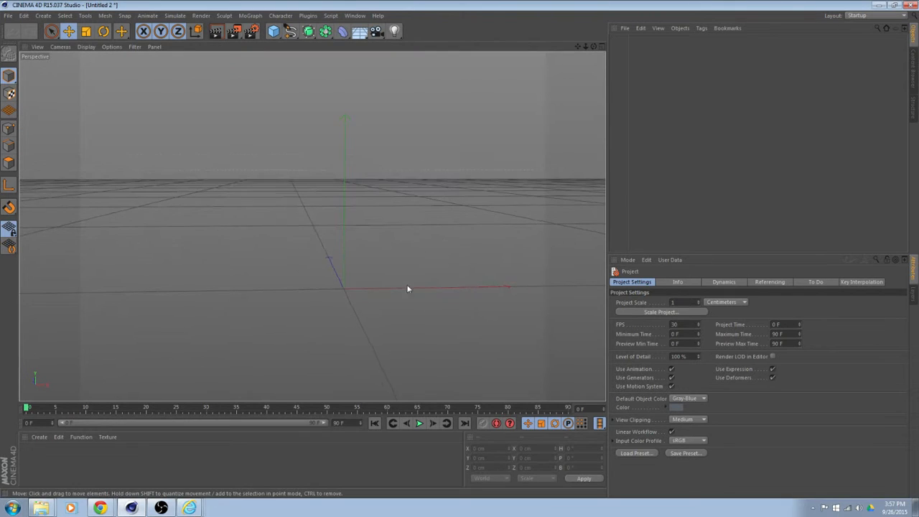
left_click(273, 33)
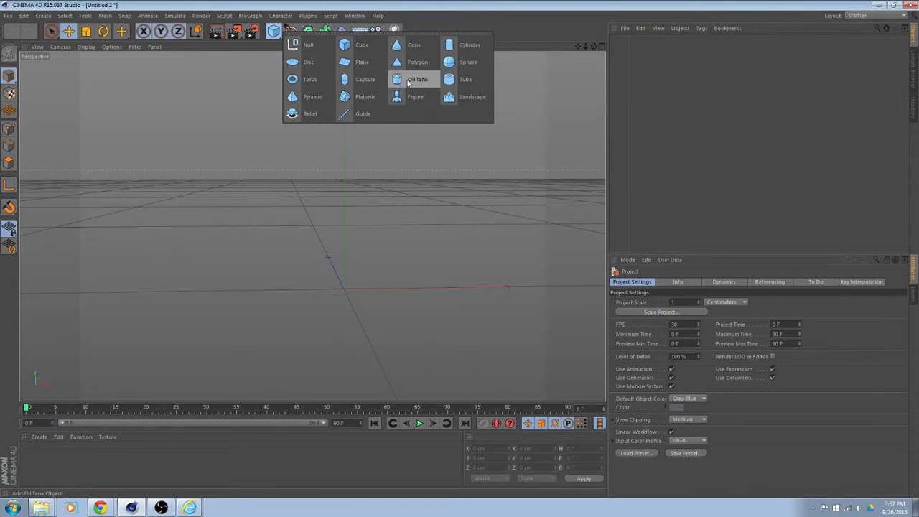
left_click(470, 47)
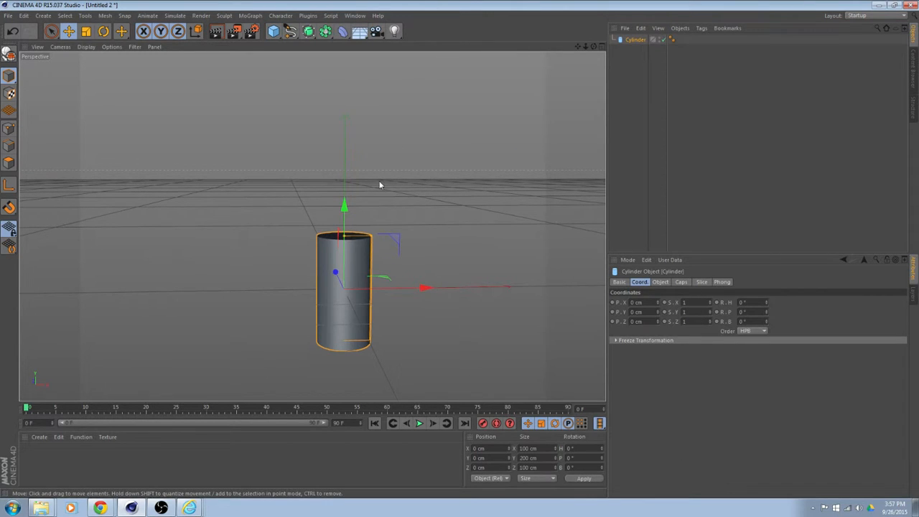
Enable the fillet on the cylinder's caps to round its top and bottom edges.
left_click_drag(514, 222, 518, 247, "alt")
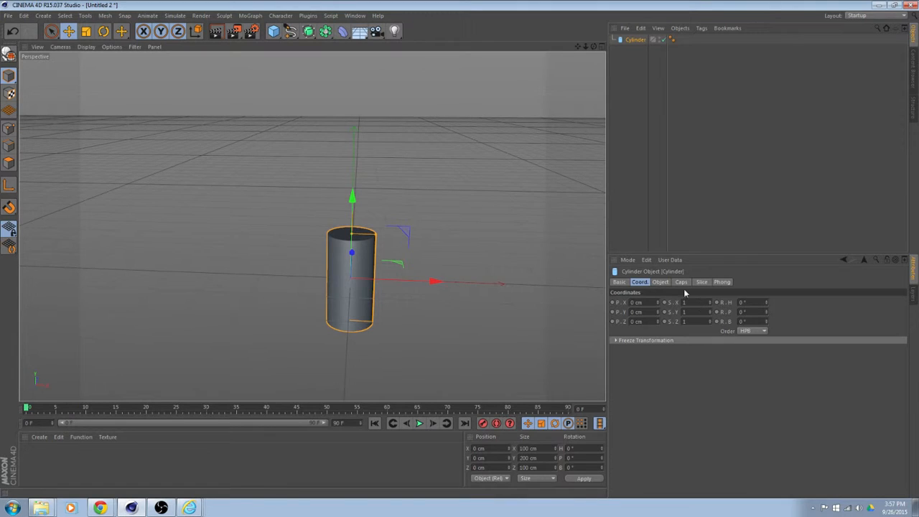
left_click(660, 282)
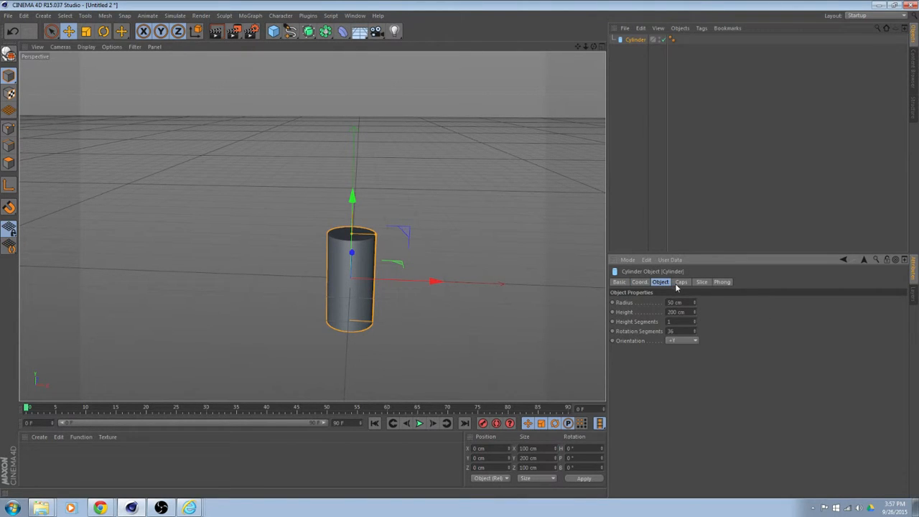
left_click(681, 282)
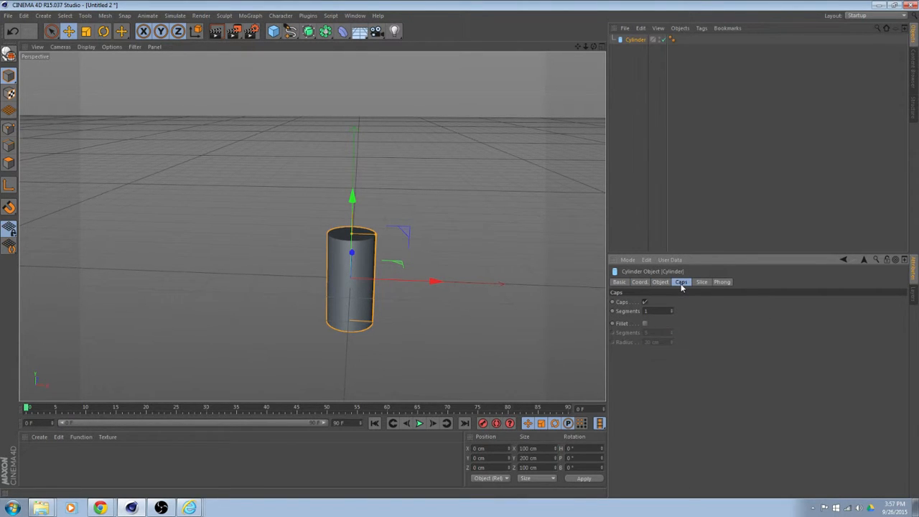
left_click(644, 323)
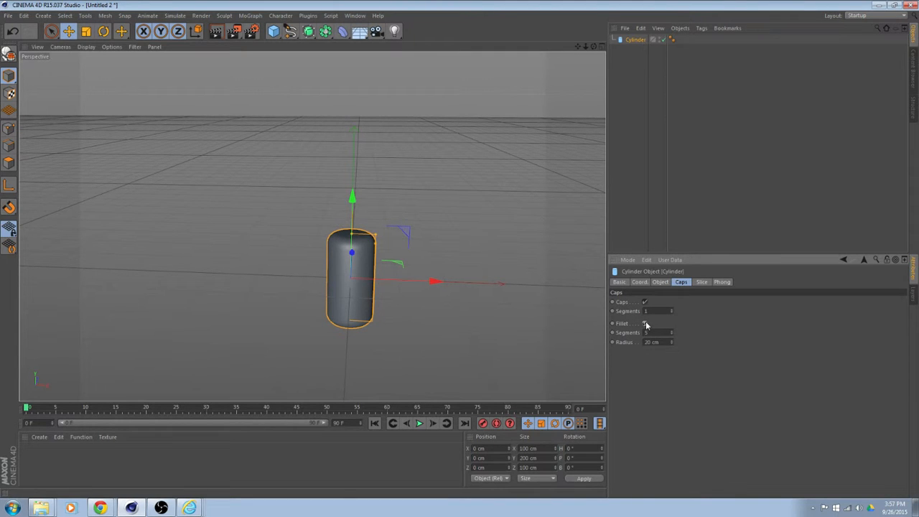
scroll(444, 283, "up", 3)
left_click_drag(445, 283, 486, 313, "alt")
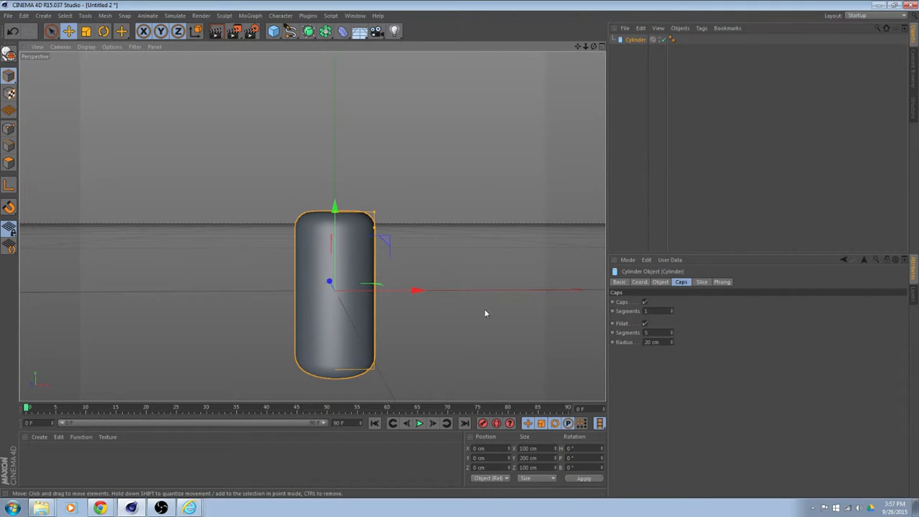
Try the Slice option on the cylinder and switch it back off.
left_click(701, 282)
left_click(716, 282)
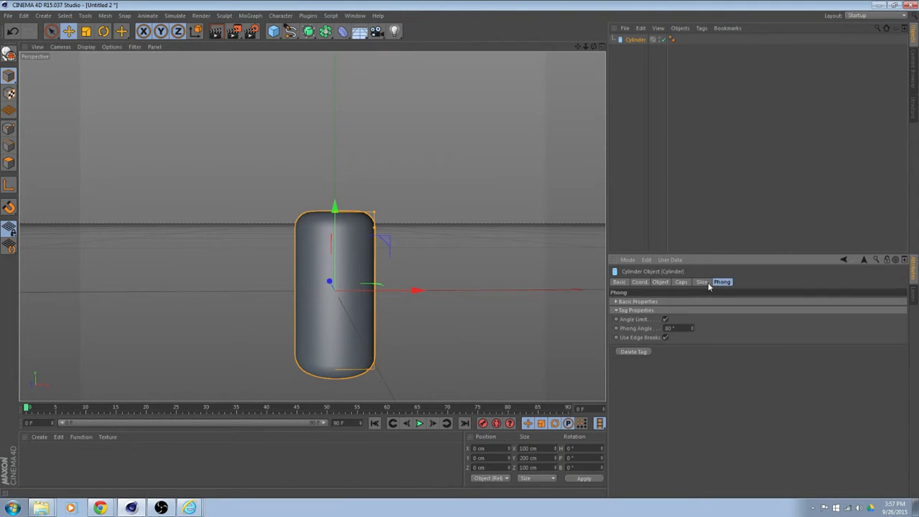
left_click(702, 282)
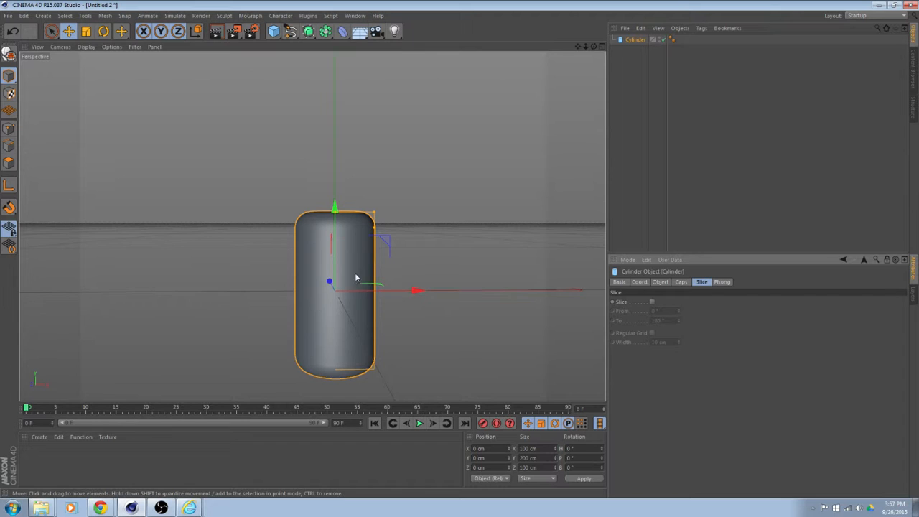
left_click_drag(359, 277, 434, 271, "alt")
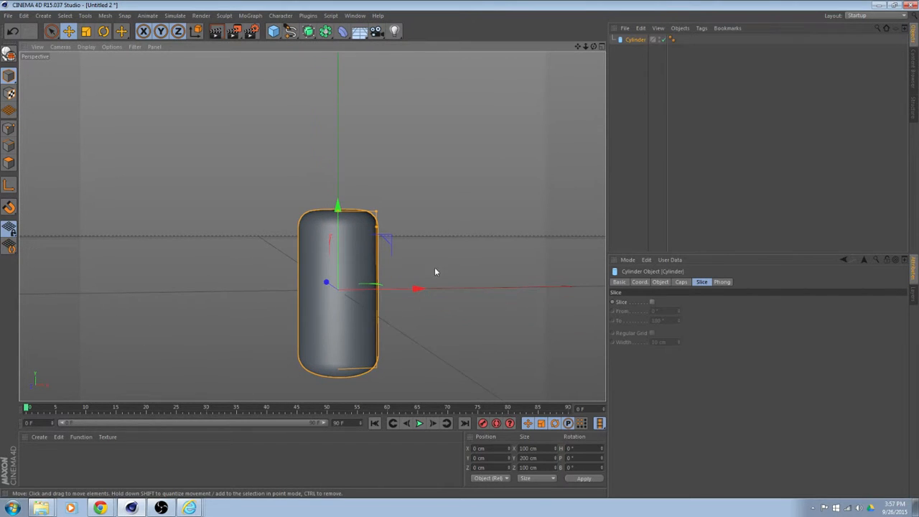
left_click(680, 282)
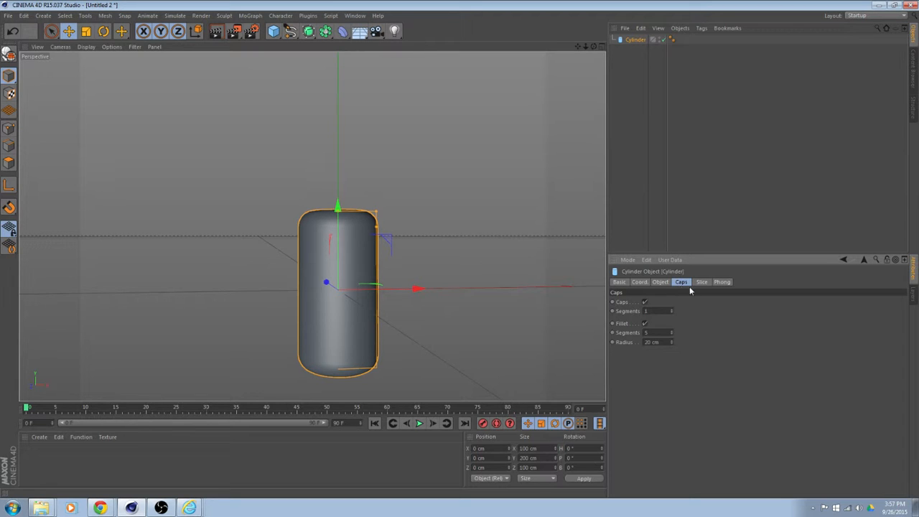
left_click(701, 282)
left_click(651, 302)
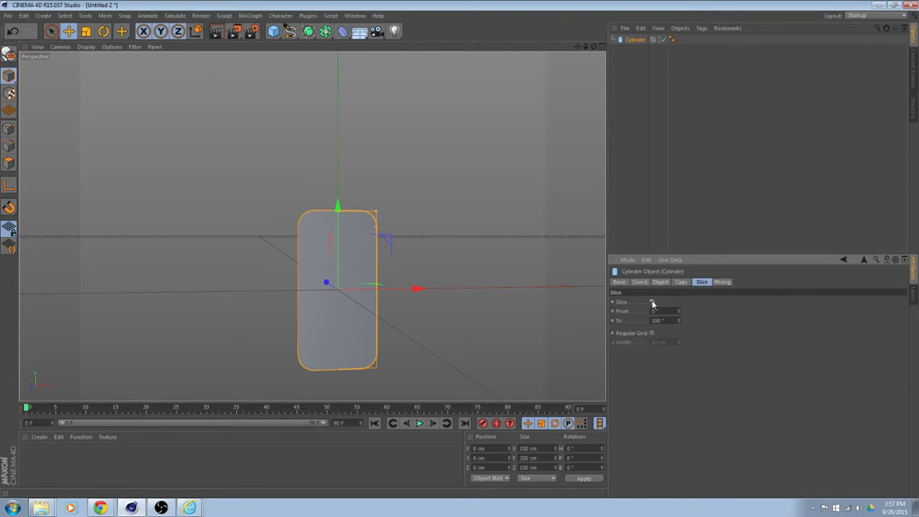
left_click(651, 302)
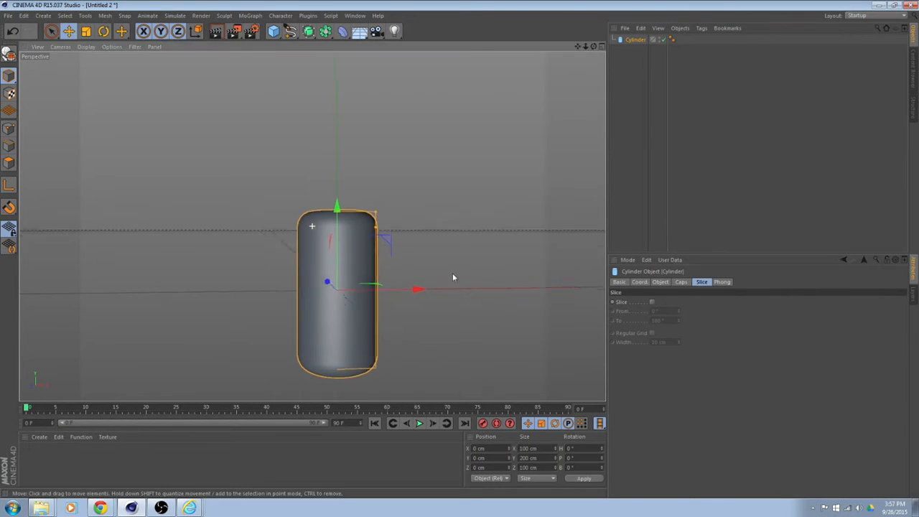
Convert the cylinder to an editable polygon object and scale its height down to about 35 cm.
left_click_drag(452, 274, 486, 284, "alt")
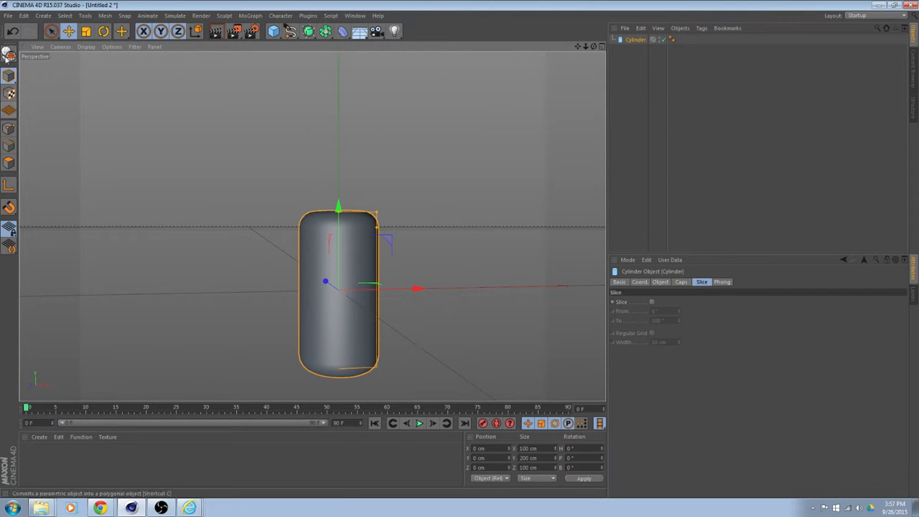
left_click(8, 53)
left_click_drag(231, 172, 615, 108, "alt")
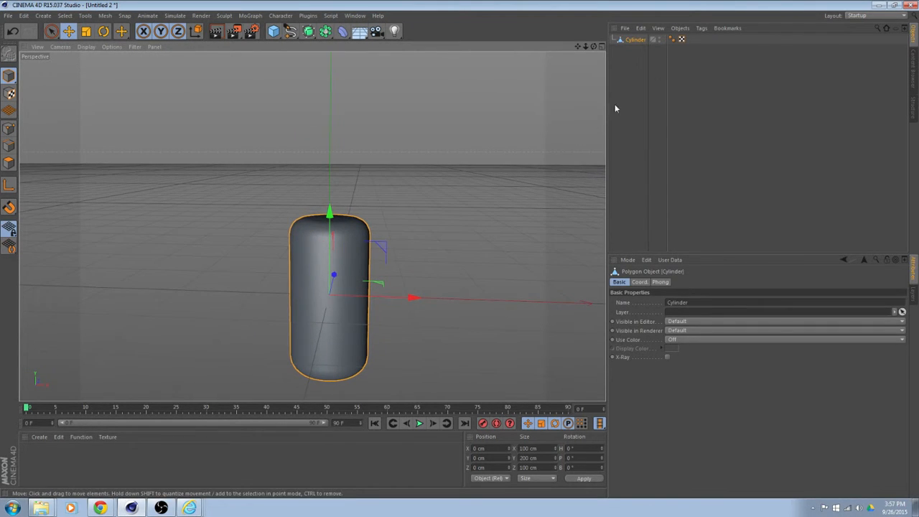
left_click(85, 30)
left_click_drag(328, 211, 300, 191)
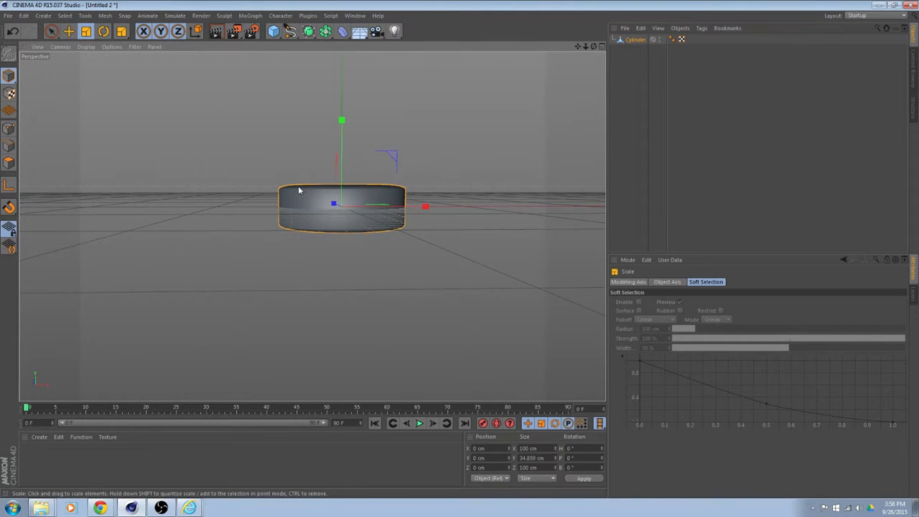
scroll(294, 201, "up", 3)
scroll(450, 173, "up", 3)
left_click_drag(416, 208, 408, 267, "alt")
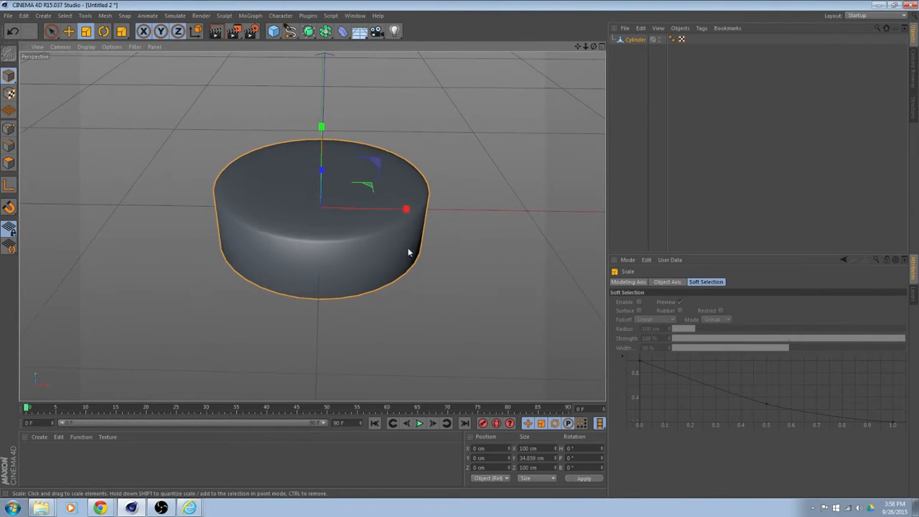
Set the viewport display to Gouraud Shading (Lines) so the flattened cylinder's mesh edges show.
middle_click_drag(382, 224, 390, 332, "alt")
left_click(86, 47)
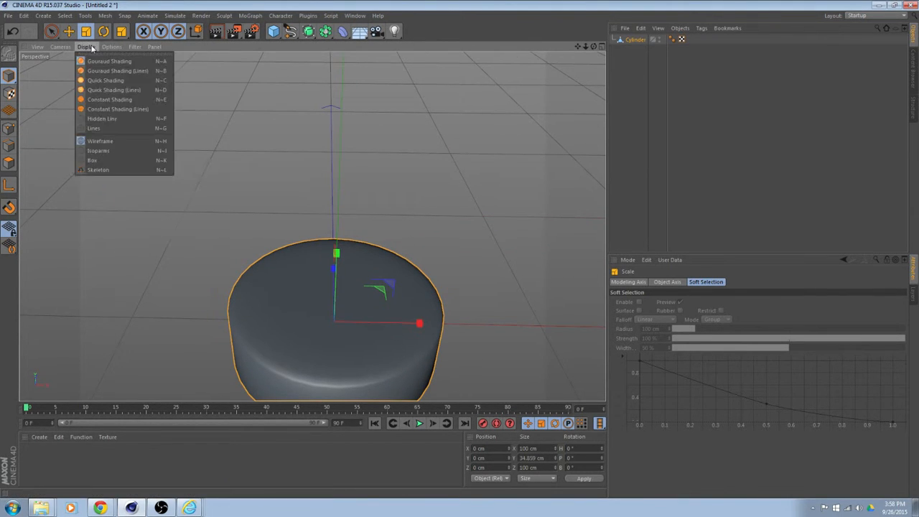
left_click(115, 65)
left_click_drag(348, 257, 308, 201, "alt")
left_click_drag(262, 252, 339, 347, "alt")
scroll(287, 266, "up", 2)
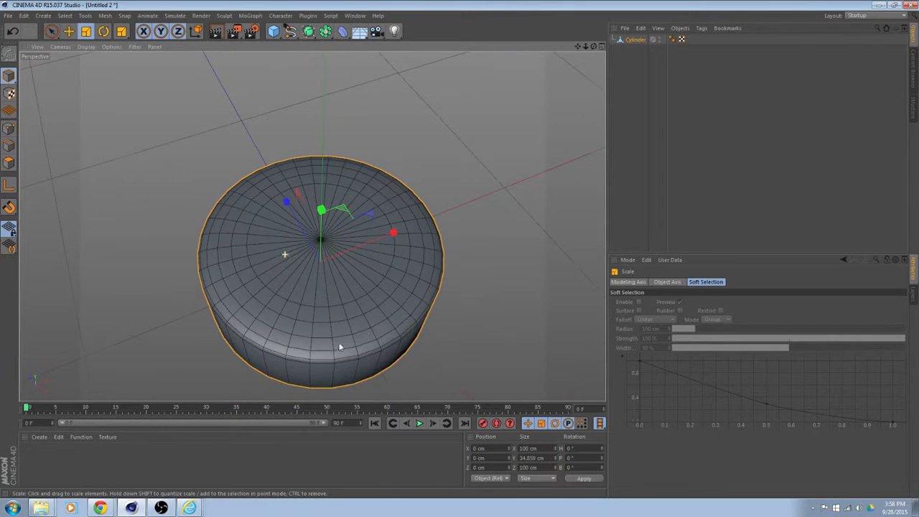
Select the inner edge loop on the cylinder's top face and scale it inward to about 26 cm across.
left_click(9, 145)
double_click(270, 293)
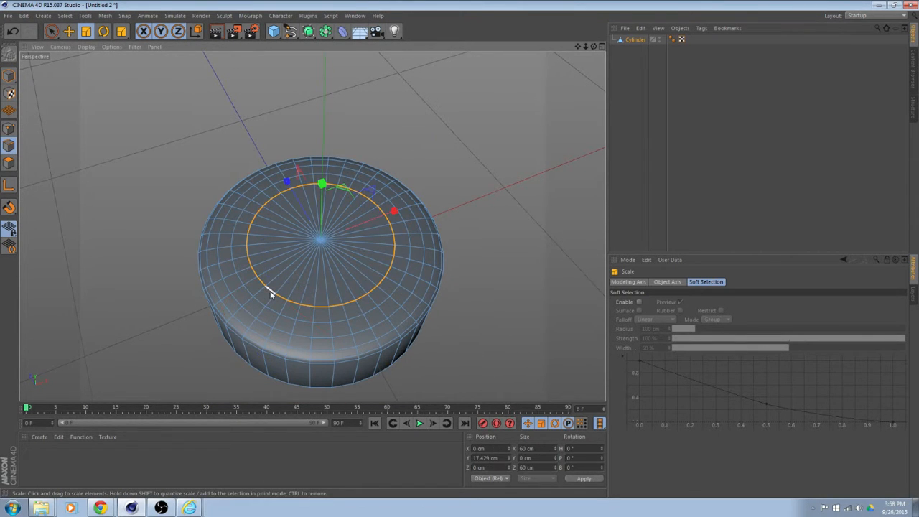
left_click_drag(293, 290, 292, 290)
left_click_drag(404, 155, 445, 180, "alt")
left_click_drag(496, 156, 314, 231)
left_click_drag(314, 231, 423, 212, "alt")
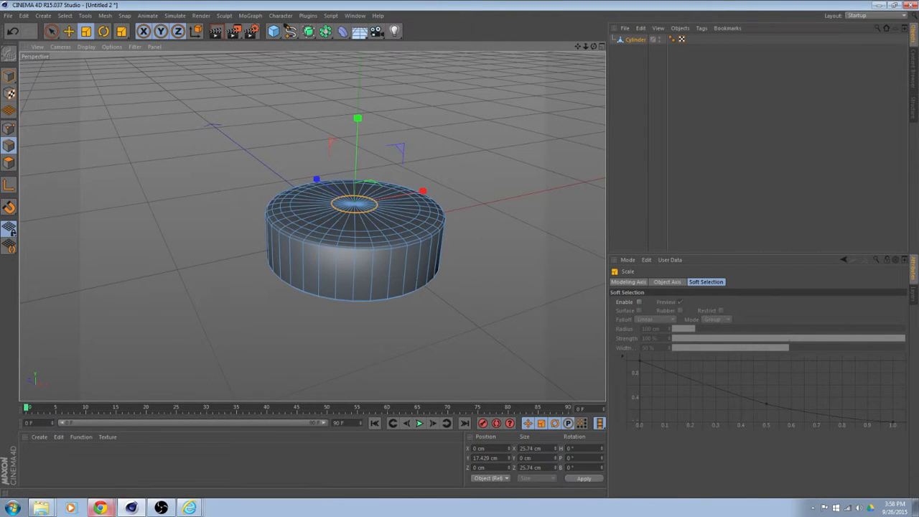
Switch to Internet Explorer to check the red-shaded lamp reference image, and return to the CINEMA 4D model.
left_click(188, 508)
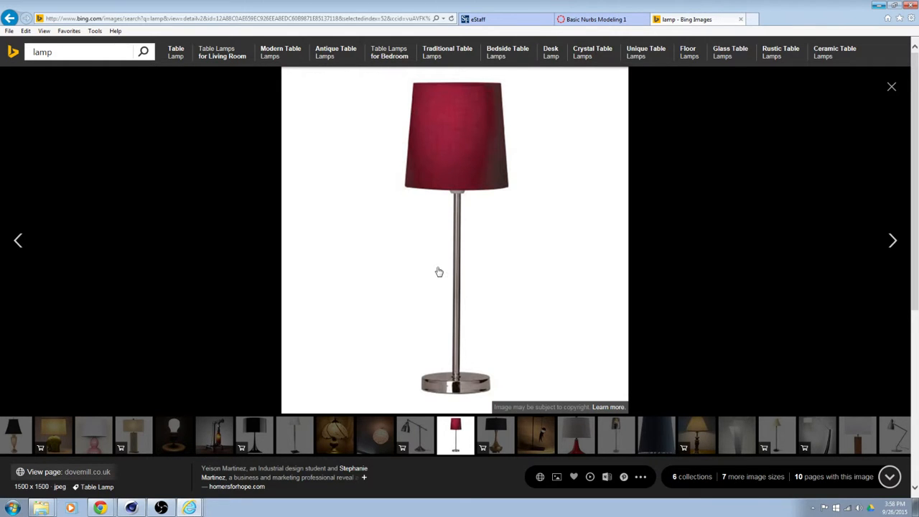
left_click(132, 508)
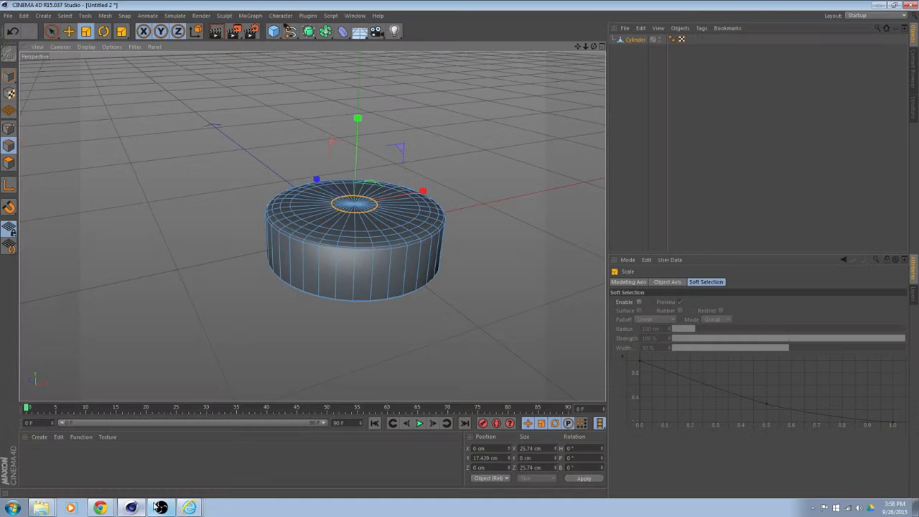
right_click(195, 135)
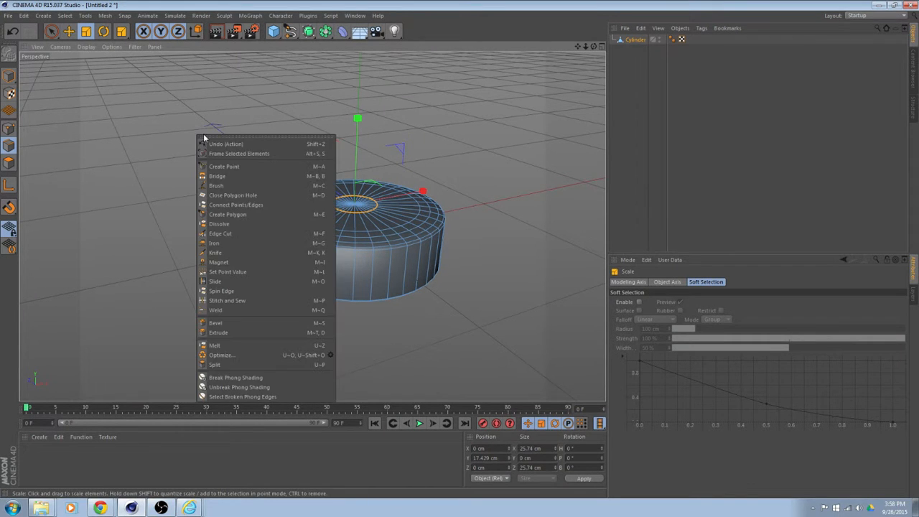
left_click(86, 120)
Select the polygons inside the small circle on the base's top and extrude them upward 5.1 cm.
left_click(9, 162)
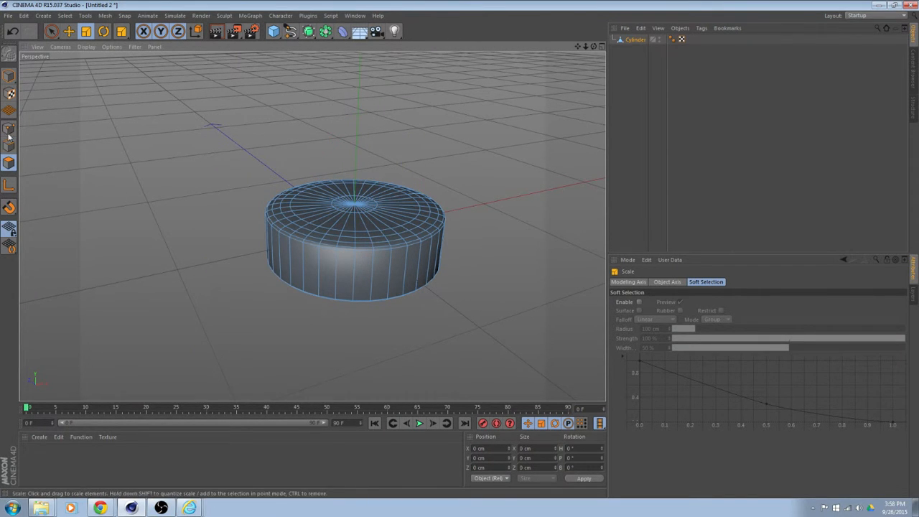
left_click(51, 31)
left_click(357, 206)
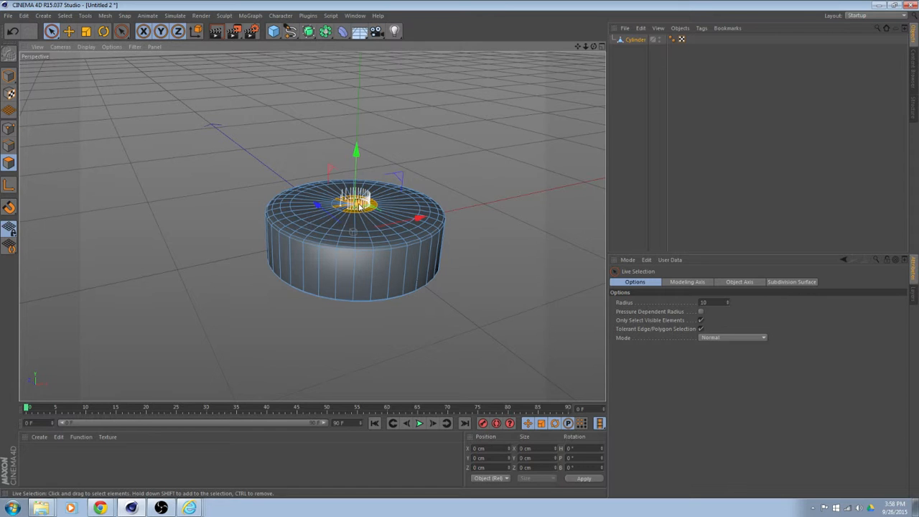
left_click_drag(280, 196, 265, 257, "alt")
right_click(520, 197)
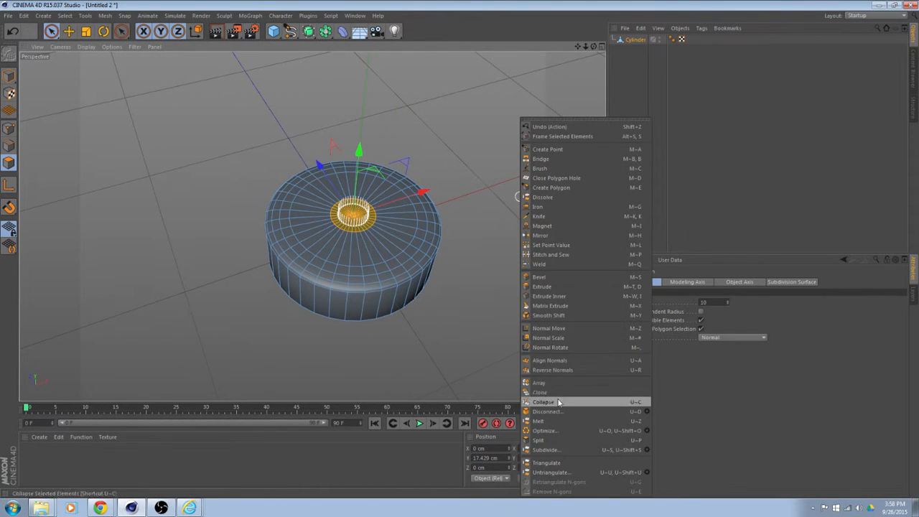
left_click(559, 287)
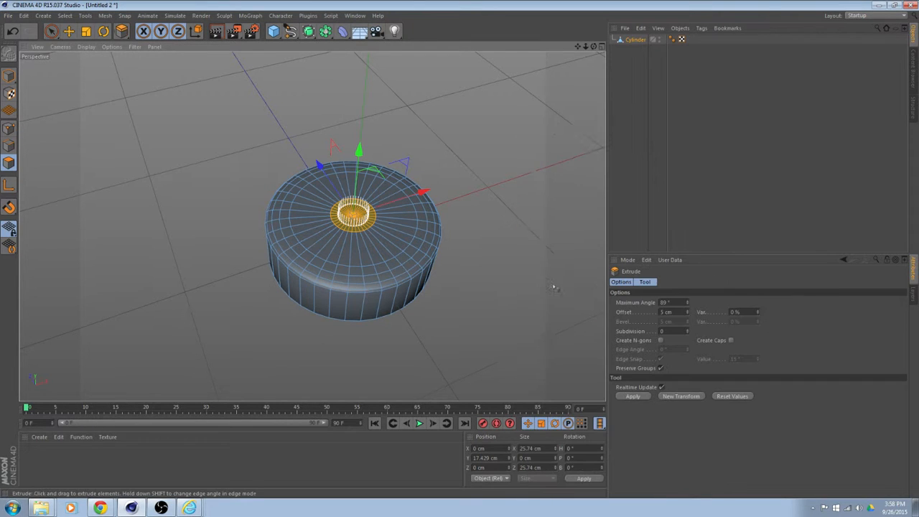
left_click_drag(514, 310, 516, 273, "alt")
left_click_drag(437, 260, 454, 278)
scroll(453, 278, "up", 3)
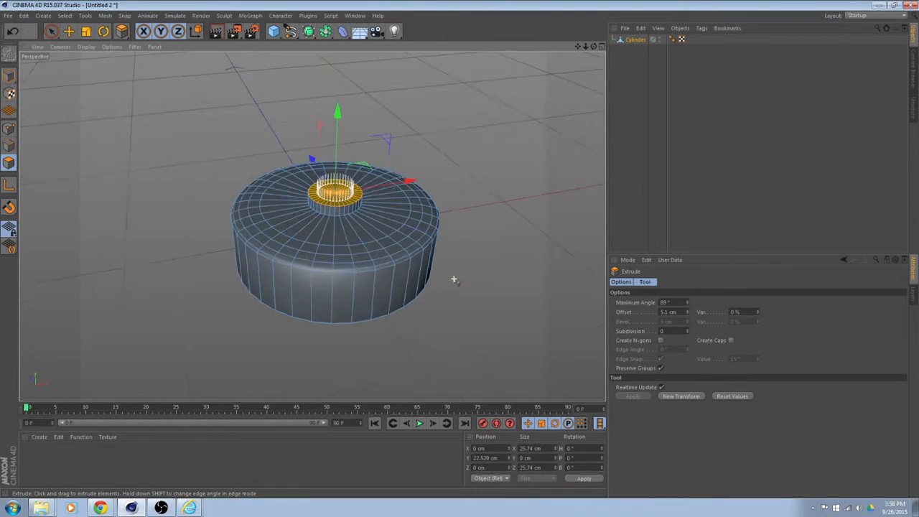
Apply Extrude Inner to the top polygons of the raised collar with an offset of 2.4 cm.
middle_click_drag(452, 237, 471, 271, "alt")
right_click(521, 249)
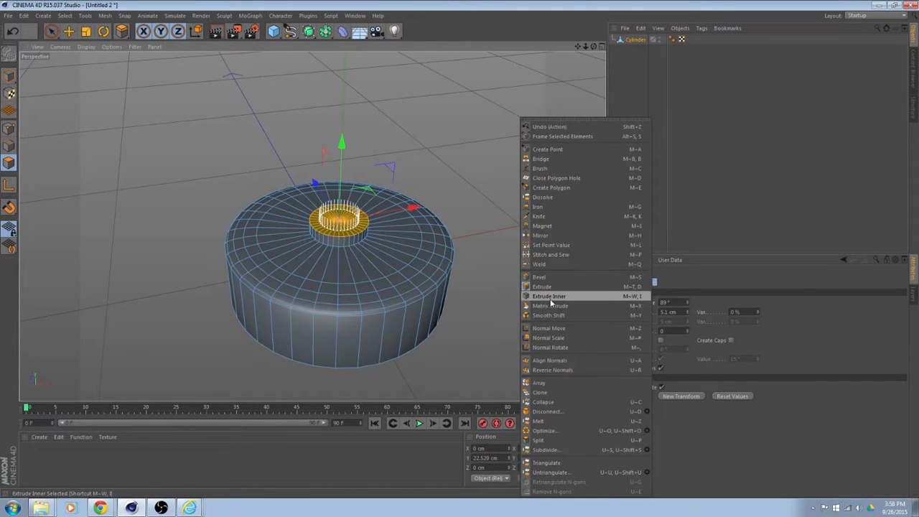
left_click(550, 295)
mouse_move(514, 310)
left_mouse_down()
mouse_move(533, 310)
mouse_move(497, 311)
mouse_move(488, 250)
mouse_move(492, 289)
mouse_move(508, 307)
left_mouse_up()
Extrude the collar's inner top polygons upward 389.9 cm as the lamp pole, checking its proportions against the reference image in Internet Explorer.
right_click(508, 306)
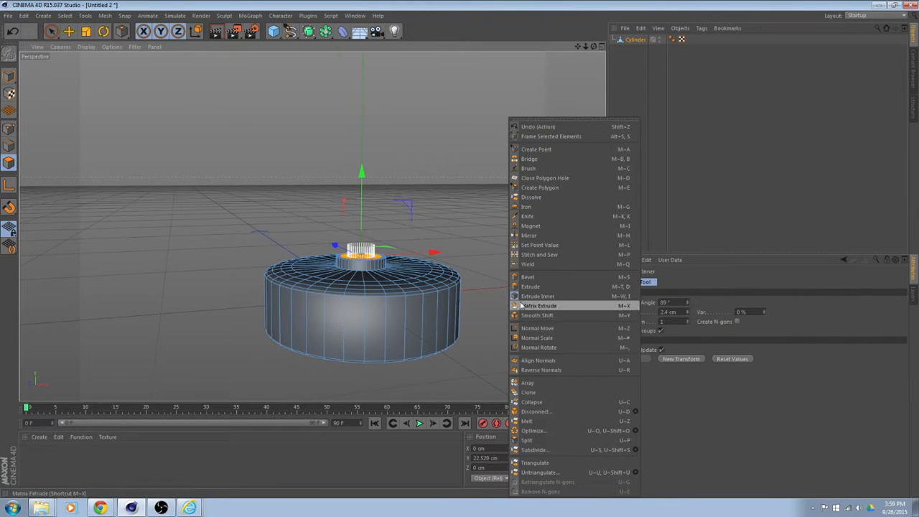
left_click(547, 287)
scroll(428, 242, "down", 2)
scroll(445, 271, "down", 6)
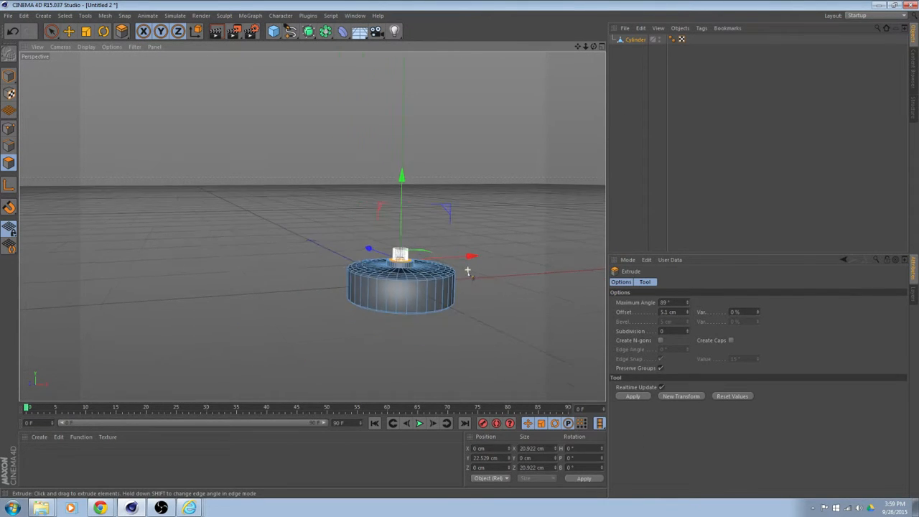
middle_click_drag(514, 222, 411, 315, "alt")
scroll(410, 314, "down", 3)
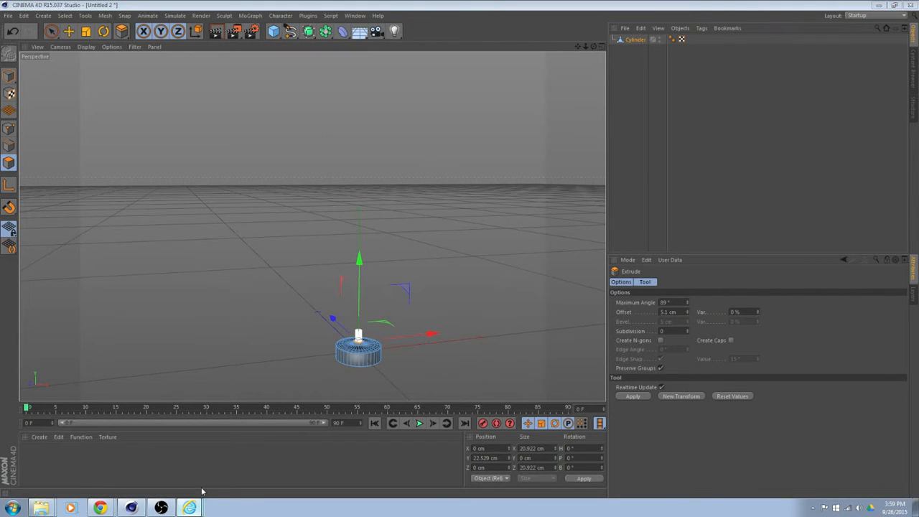
left_click(190, 507)
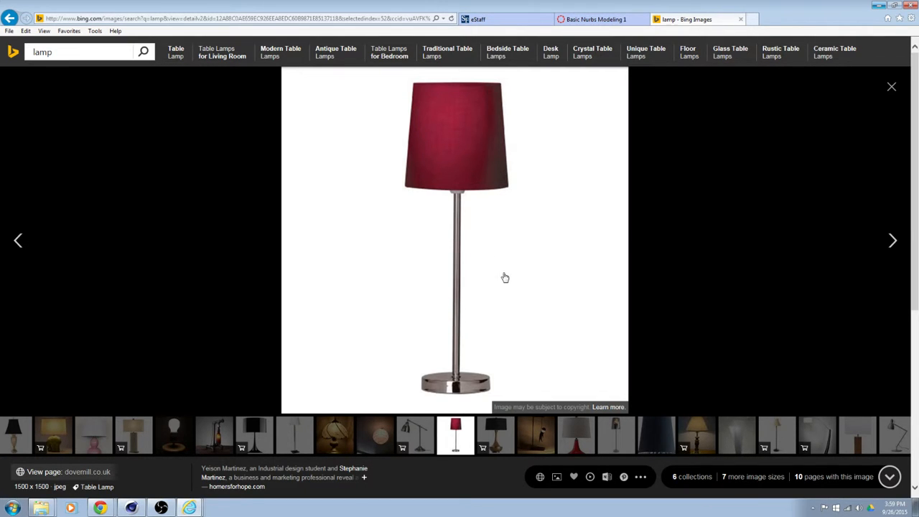
left_click(876, 7)
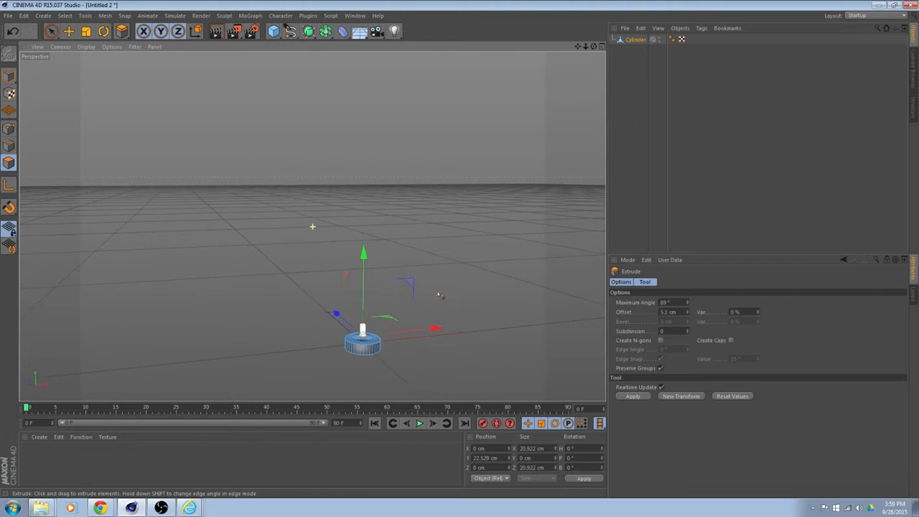
left_click_drag(439, 295, 449, 232, "alt")
scroll(394, 318, "up", 6)
left_click_drag(437, 272, 442, 370, "alt")
left_click_drag(424, 314, 700, 313)
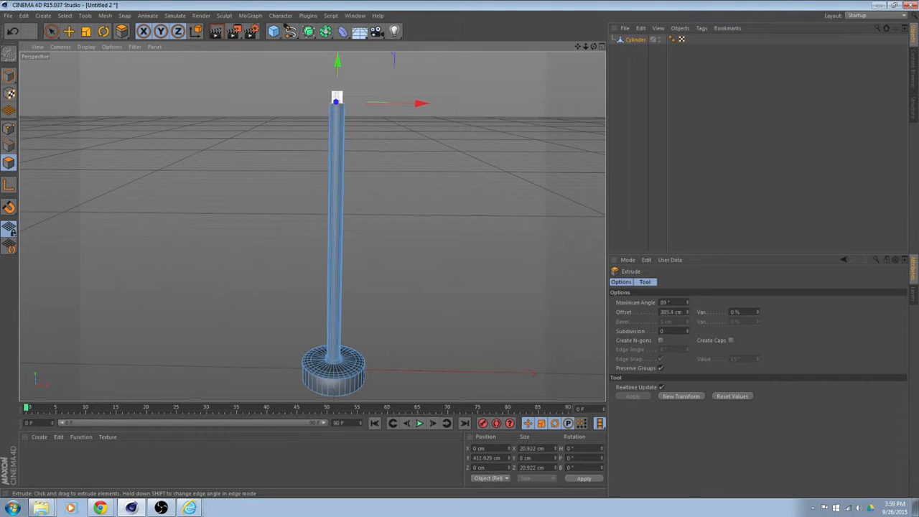
Switch to Internet Explorer to examine where the pole meets the shade in the reference image, and return to CINEMA 4D.
left_click_drag(224, 344, 477, 337, "alt")
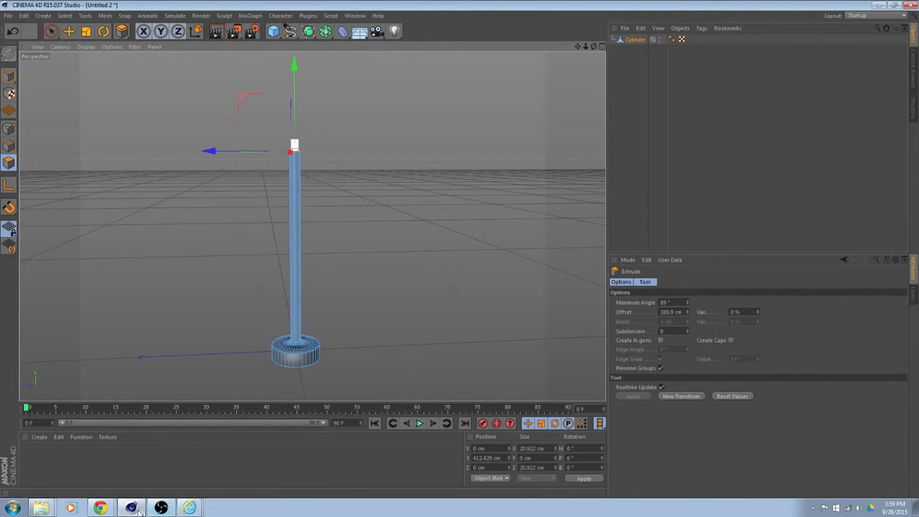
left_click(190, 511)
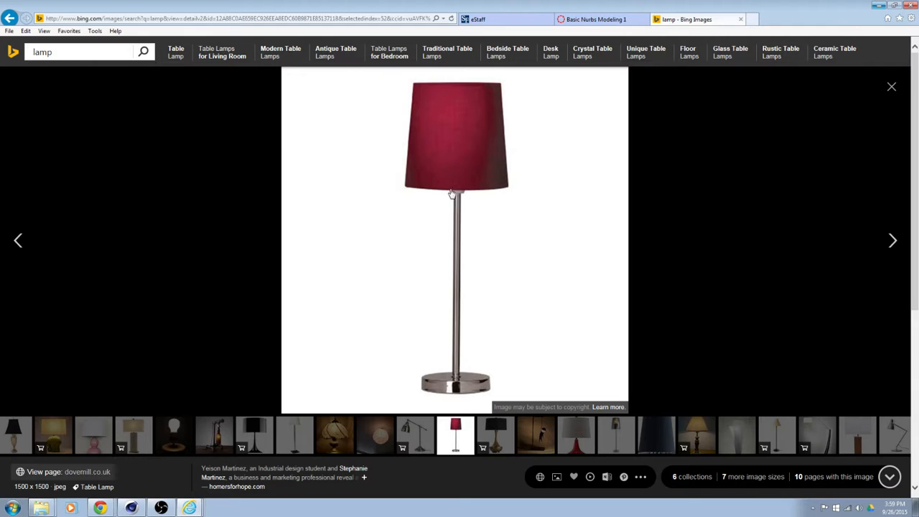
left_click(131, 507)
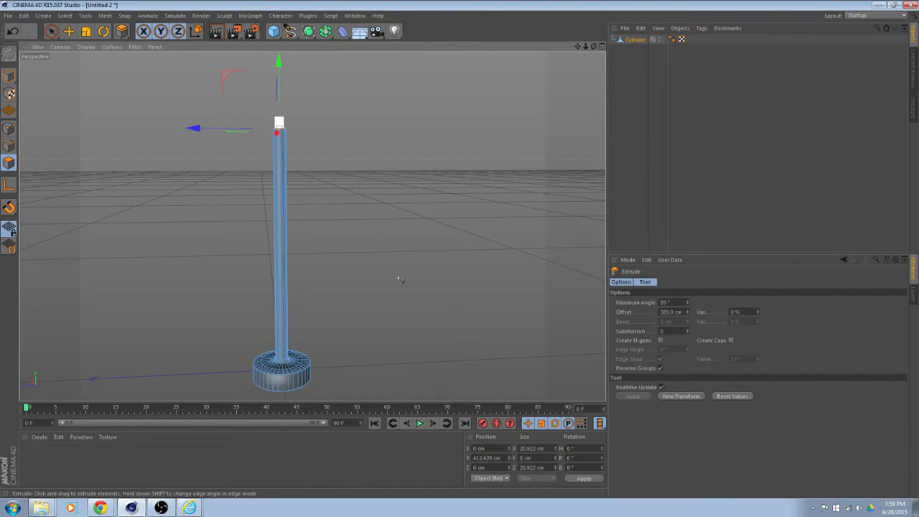
Widen the selected polygons at the pole's top using Extrude Inner with an offset of -5 cm.
mouse_move(400, 277)
left_mouse_down("alt")
mouse_move(352, 232)
mouse_move(389, 287)
mouse_move(388, 311)
mouse_move(394, 280)
left_mouse_up("alt")
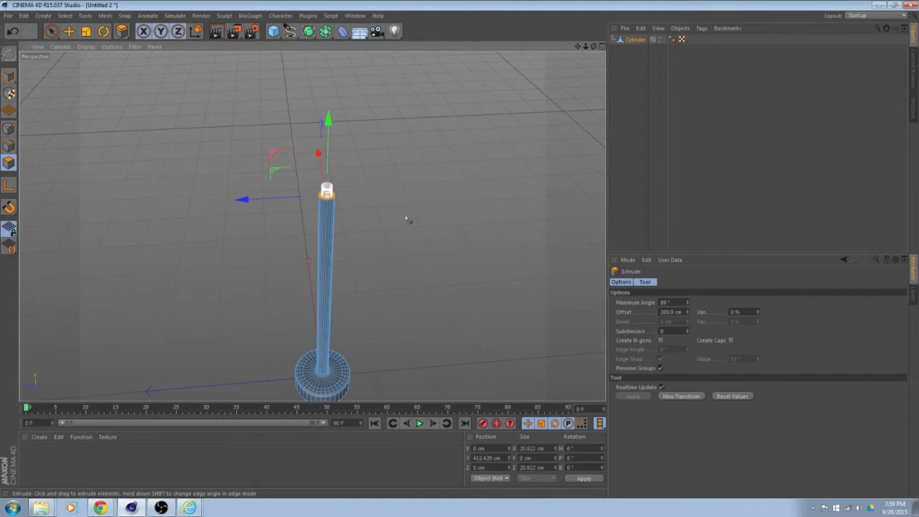
right_click(406, 218)
left_click(460, 296)
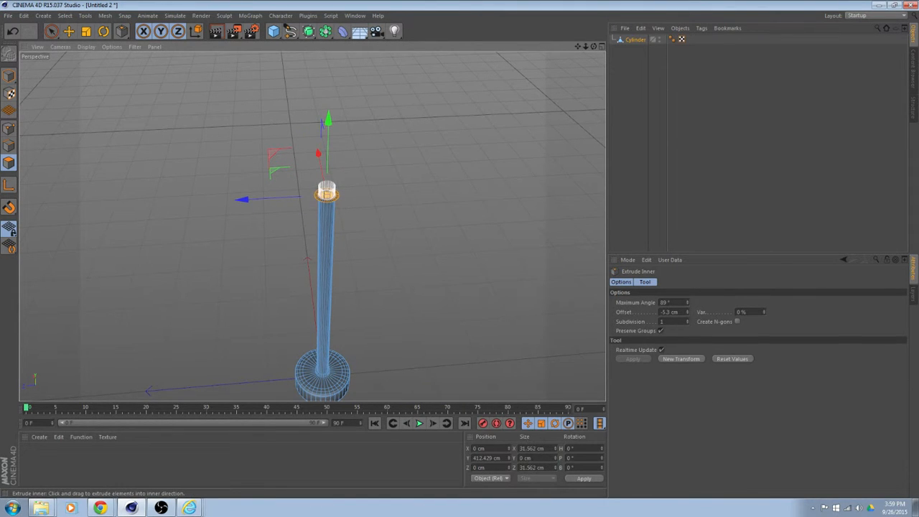
left_click_drag(373, 231, 408, 249, "alt")
Extrude the widened polygons at the pole's top upward 39.2 cm to form a socket neck.
right_click(413, 250)
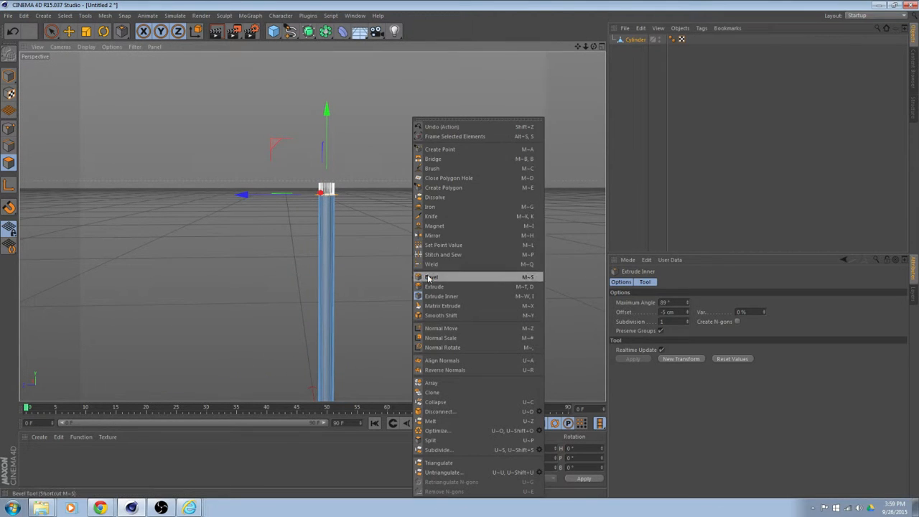
left_click(441, 289)
left_click_drag(387, 279, 409, 279)
left_click_drag(359, 266, 363, 266)
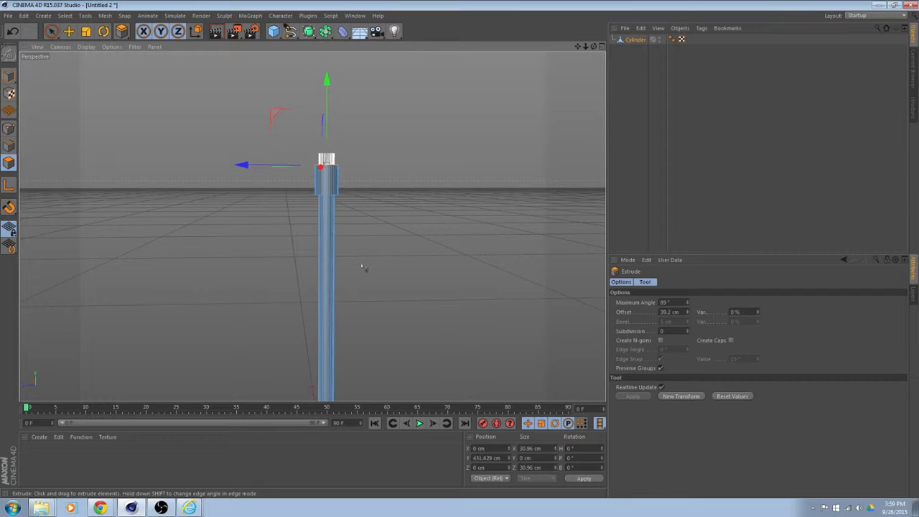
Scale the neck's top polygons outward to about 43.87 cm across so that the neck flares upward.
left_click_drag(337, 156, 339, 188, "alt")
key("t")
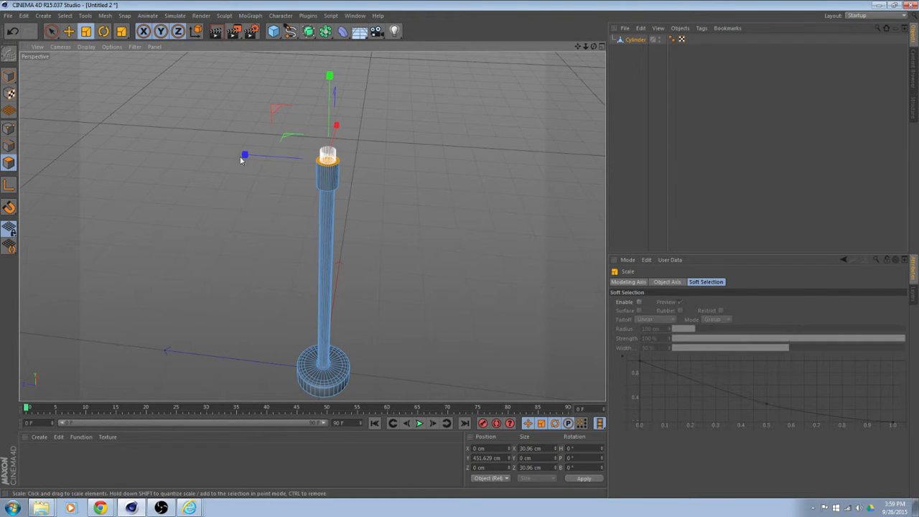
left_click_drag(485, 191, 512, 191)
scroll(424, 232, "down", 1)
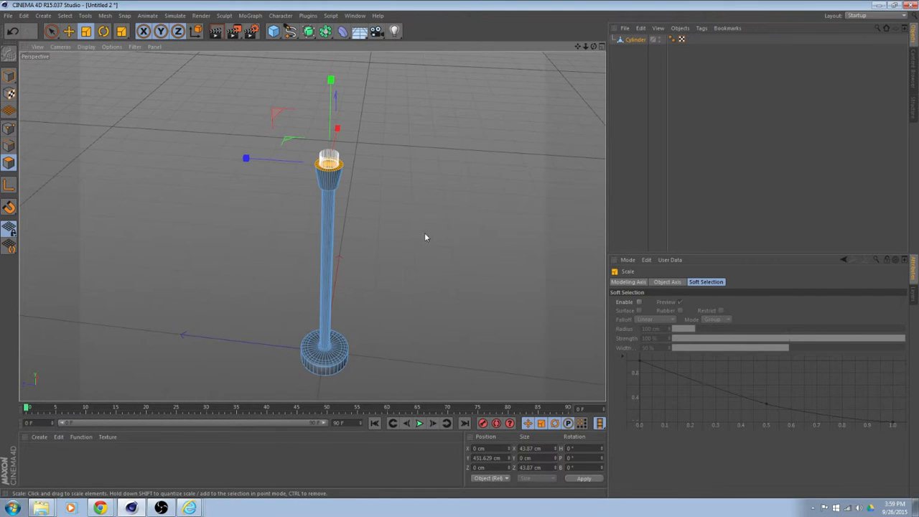
Extrude the flared neck's top polygons upward 92.7 cm to form the socket body.
left_click_drag(424, 232, 422, 161, "alt")
right_click(421, 164)
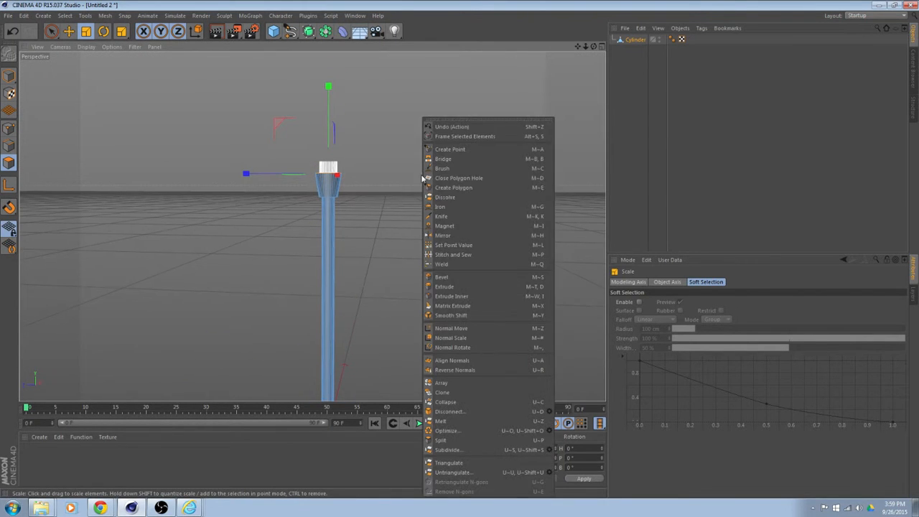
left_click(460, 286)
left_click_drag(396, 261, 458, 261)
scroll(397, 262, "down", 2)
left_click_drag(410, 283, 476, 277, "alt")
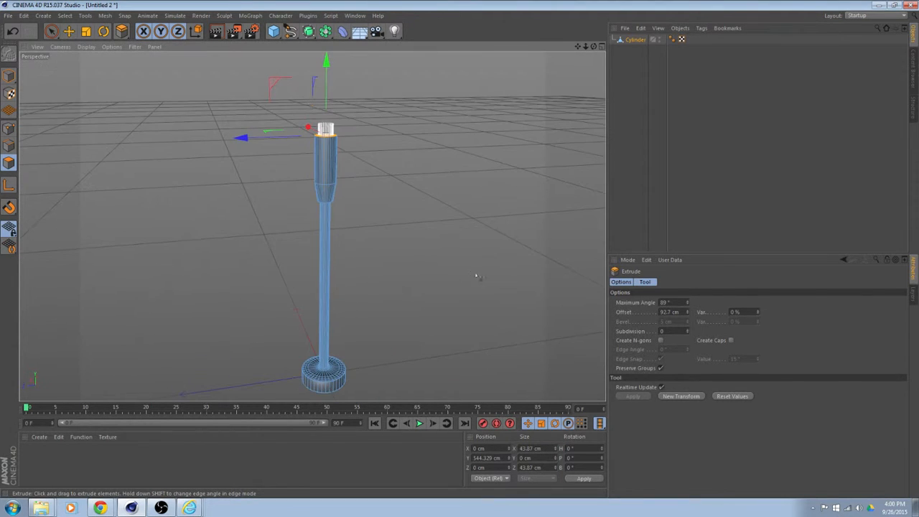
Compare the extruded pole and socket with the lamp reference image in Internet Explorer, and return to CINEMA 4D.
left_click_drag(329, 156, 405, 227, "alt")
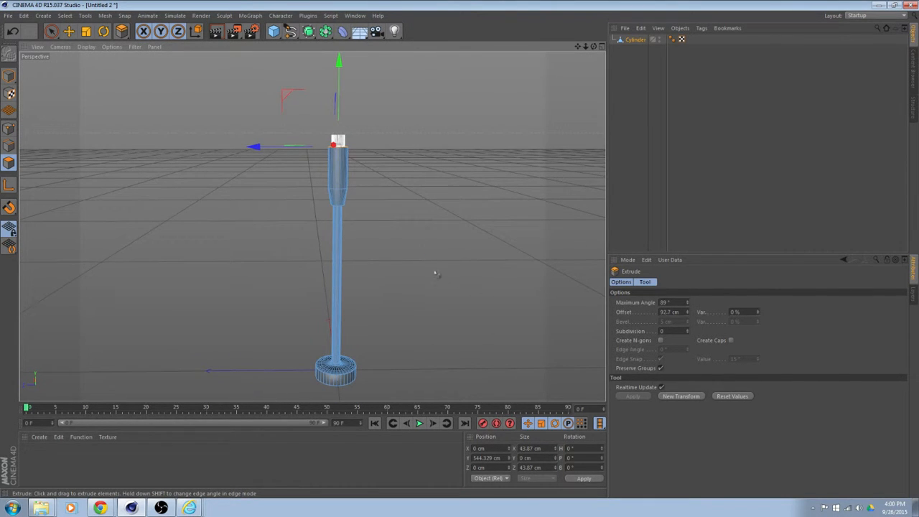
left_click(189, 508)
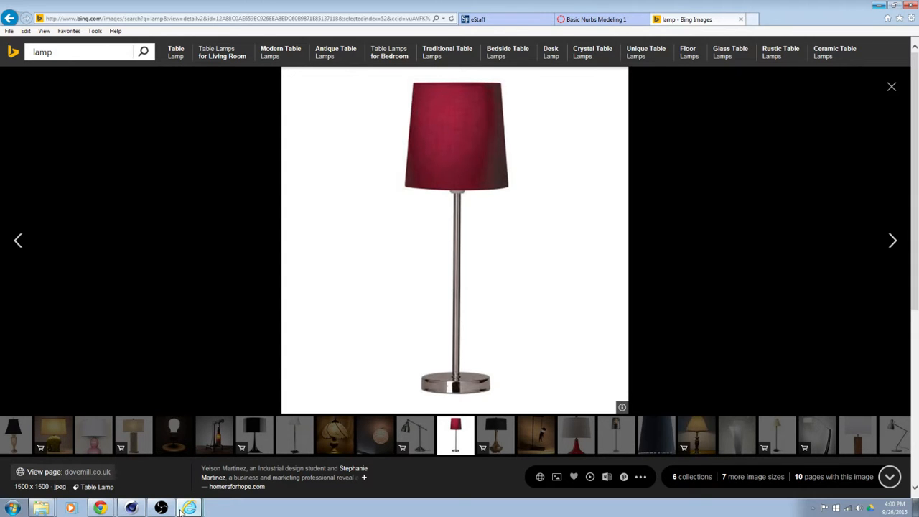
left_click(133, 508)
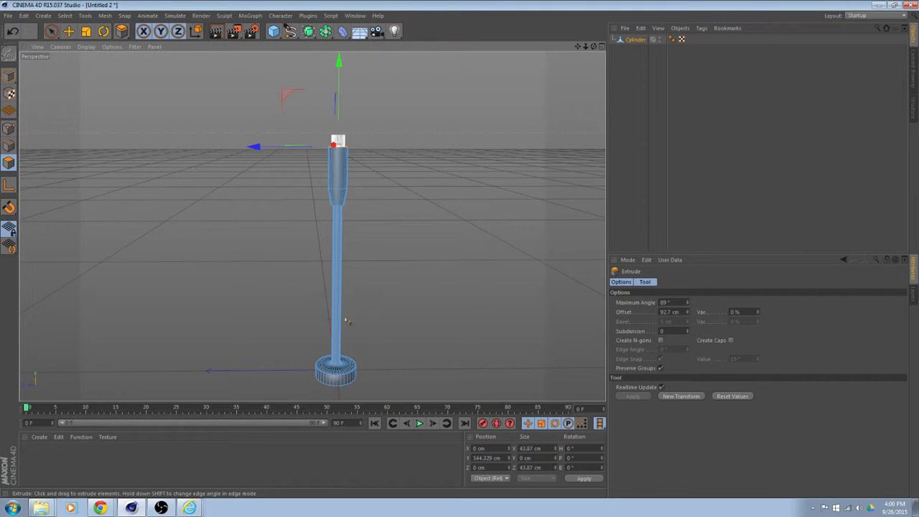
Deselect the socket's top polygons, add a Tube primitive for the lampshade and raise it to the top of the pole.
left_click(69, 31)
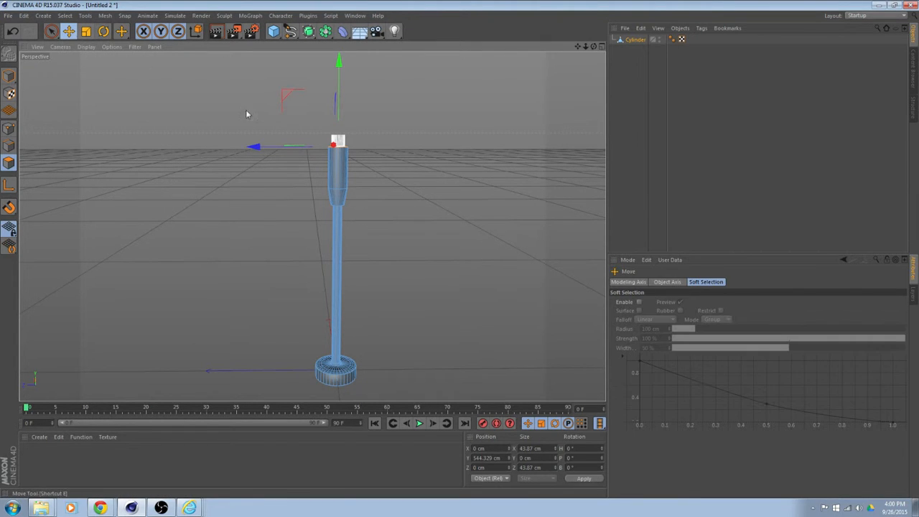
left_click(254, 75)
left_click(273, 32)
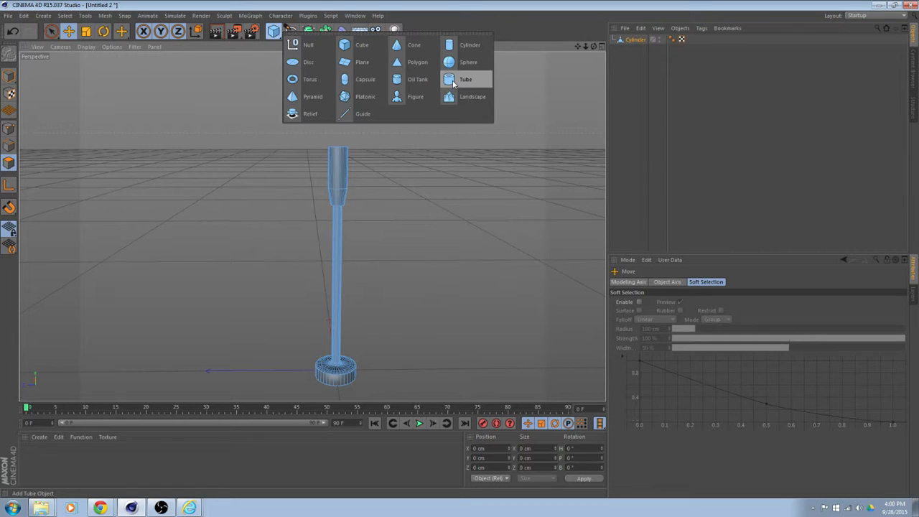
left_click(453, 80)
left_click_drag(335, 290, 499, 359)
left_click_drag(502, 309, 410, 266, "alt")
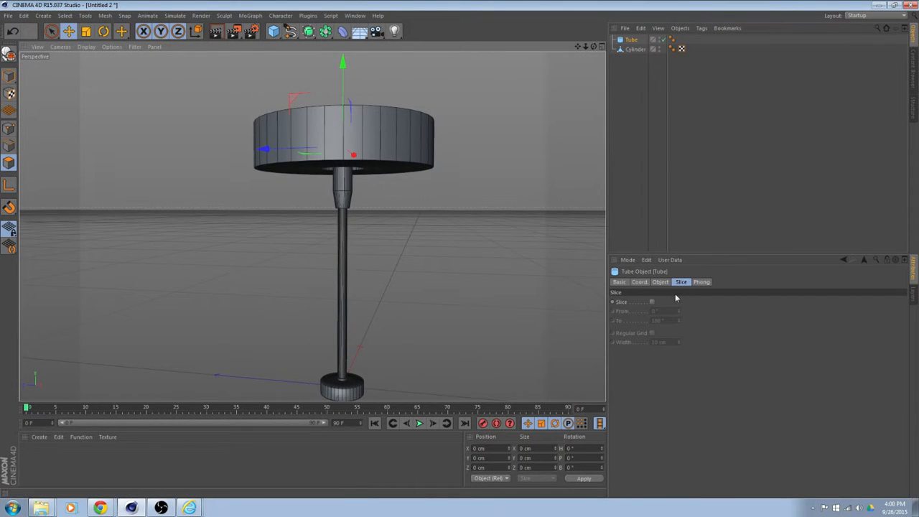
Set the lampshade tube's inner radius to 106 cm and its outer radius to 120 cm.
left_click(660, 282)
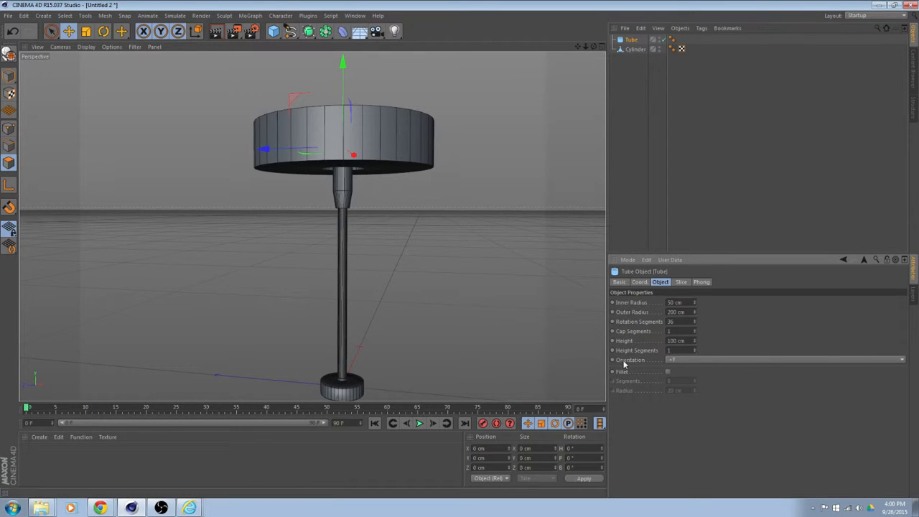
right_click_drag(545, 337, 478, 327, "alt")
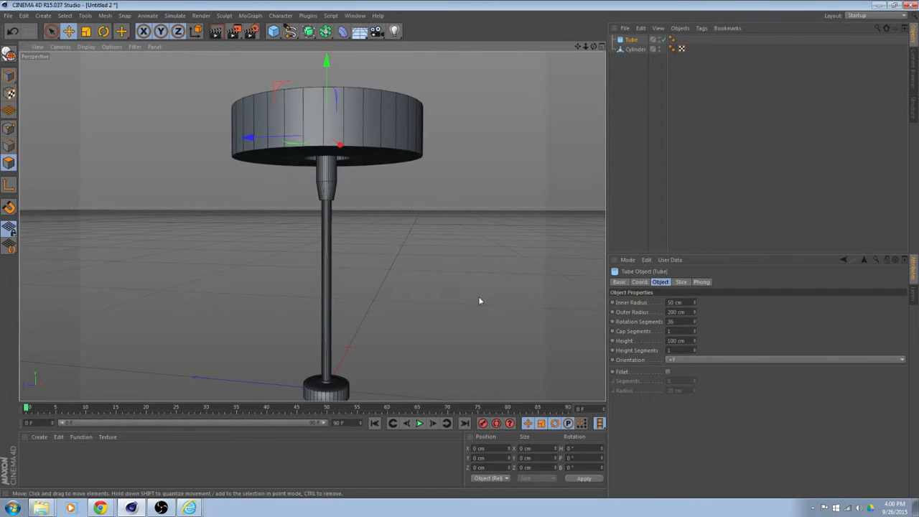
left_click_drag(479, 301, 694, 267, "alt")
mouse_move(693, 302)
left_mouse_down()
mouse_move(693, 276)
mouse_move(693, 320)
mouse_move(693, 312)
left_mouse_up()
left_click_drag(466, 273, 482, 189, "alt")
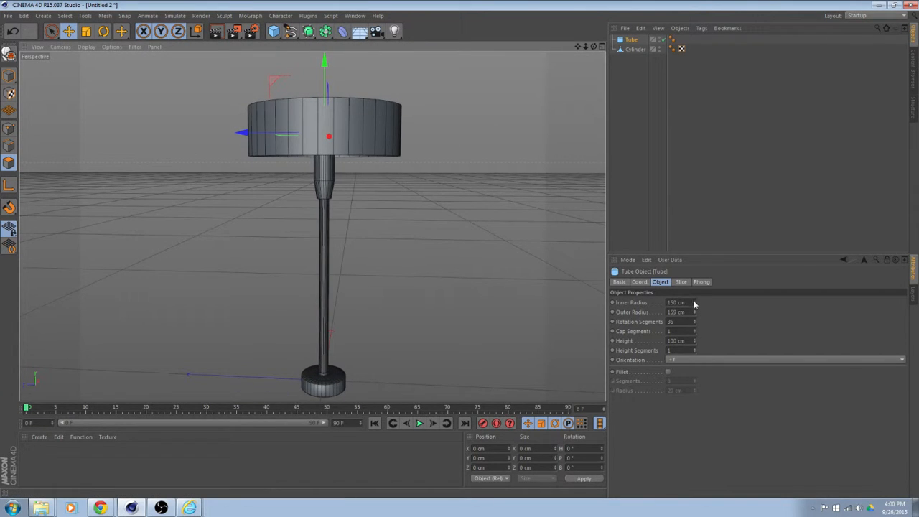
left_click_drag(693, 302, 693, 295)
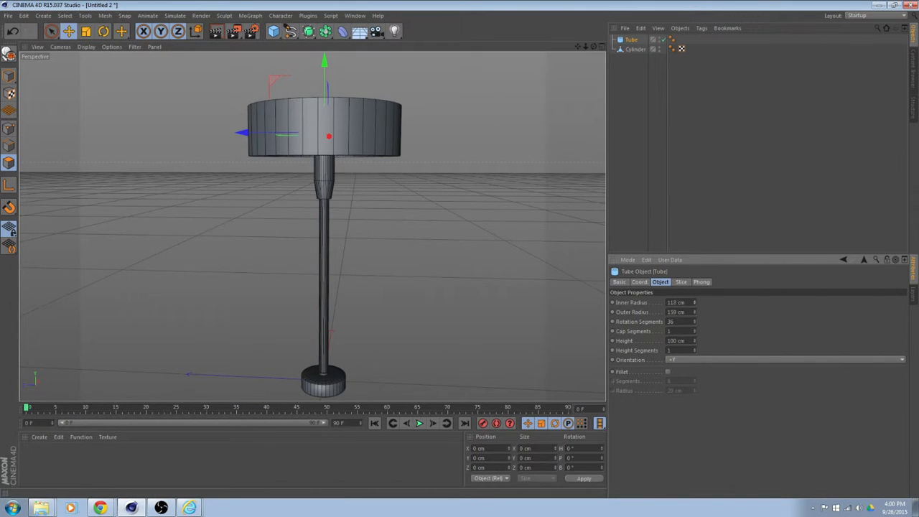
left_click_drag(503, 281, 474, 287, "alt")
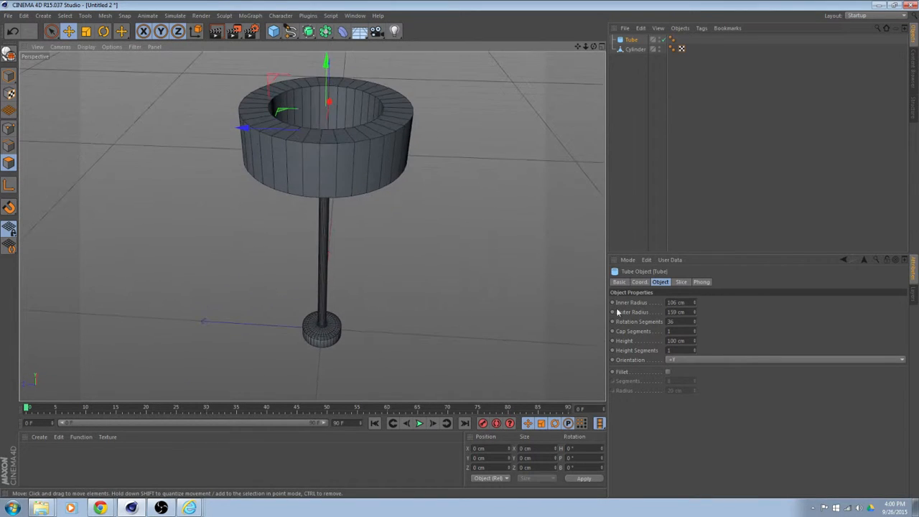
left_click_drag(693, 312, 693, 340)
left_click_drag(476, 190, 454, 155, "alt")
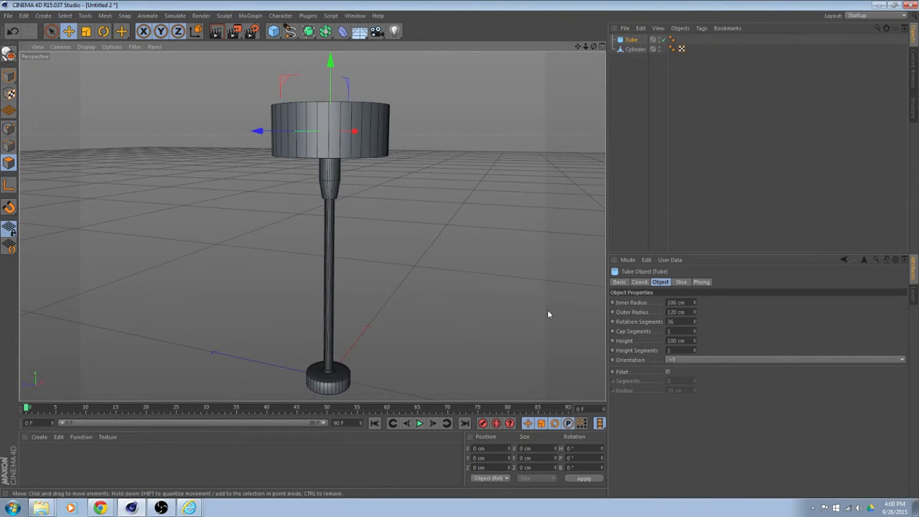
Set the lampshade tube's height to 182 cm and lower it slightly over the socket.
left_click_drag(694, 342, 694, 321)
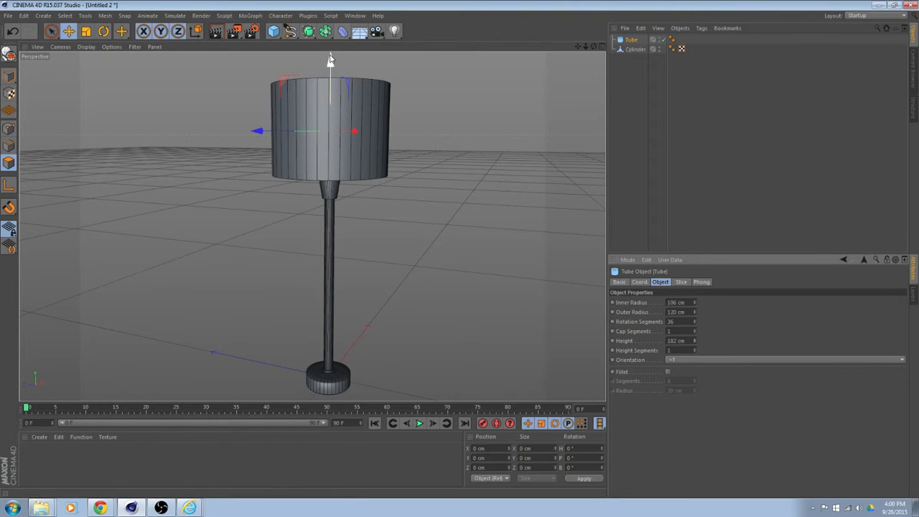
left_click_drag(330, 58, 499, 183)
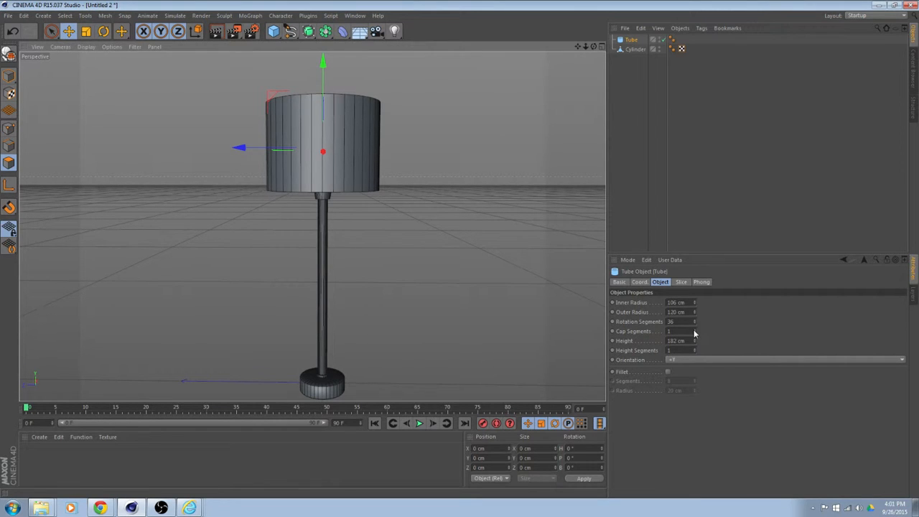
Enable the fillet on the lampshade tube's rims, and check the shade's shape against the reference image in Internet Explorer.
left_click_drag(495, 316, 496, 252, "alt")
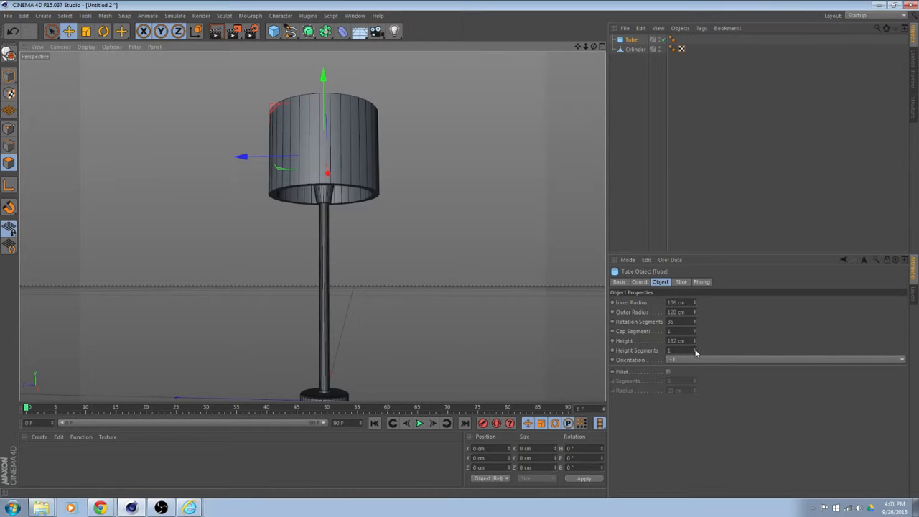
left_click(668, 371)
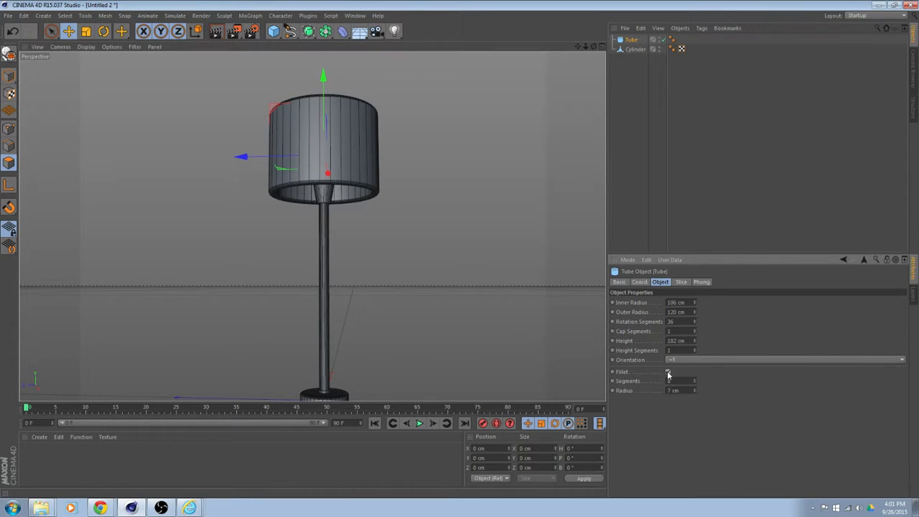
left_click(190, 508)
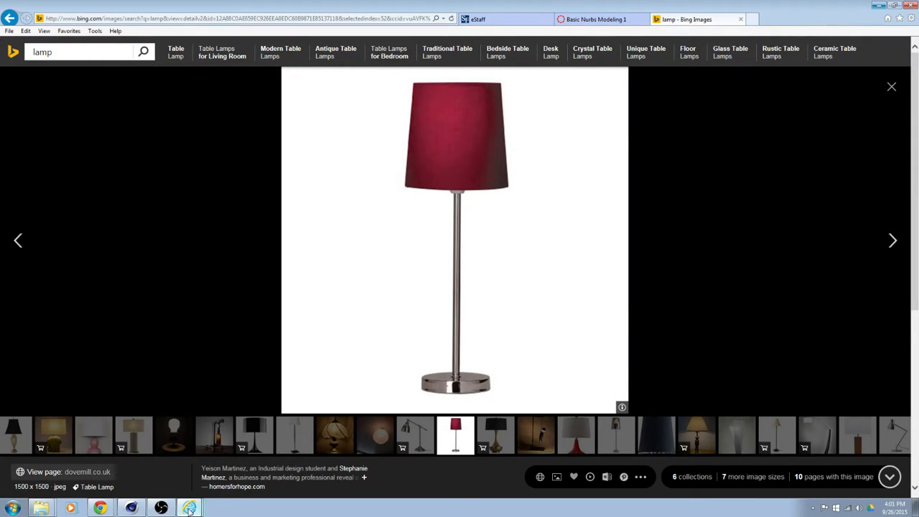
left_click(130, 508)
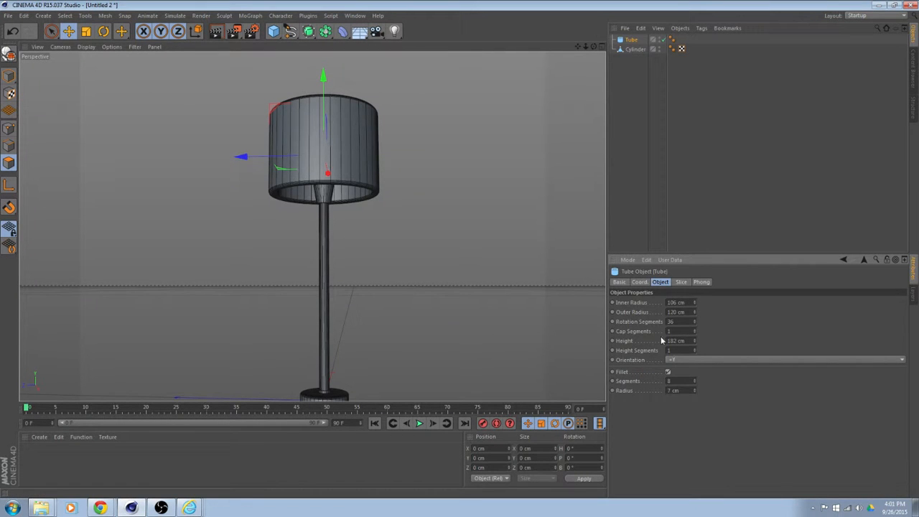
Turn off the fillet on the lampshade tube and convert the tube to an editable polygon object.
left_click(667, 371)
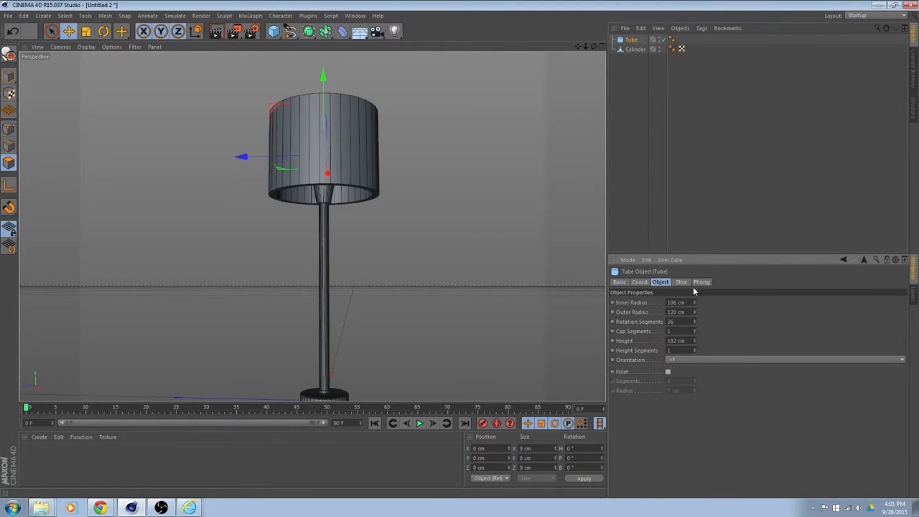
left_click_drag(537, 280, 519, 302, "alt")
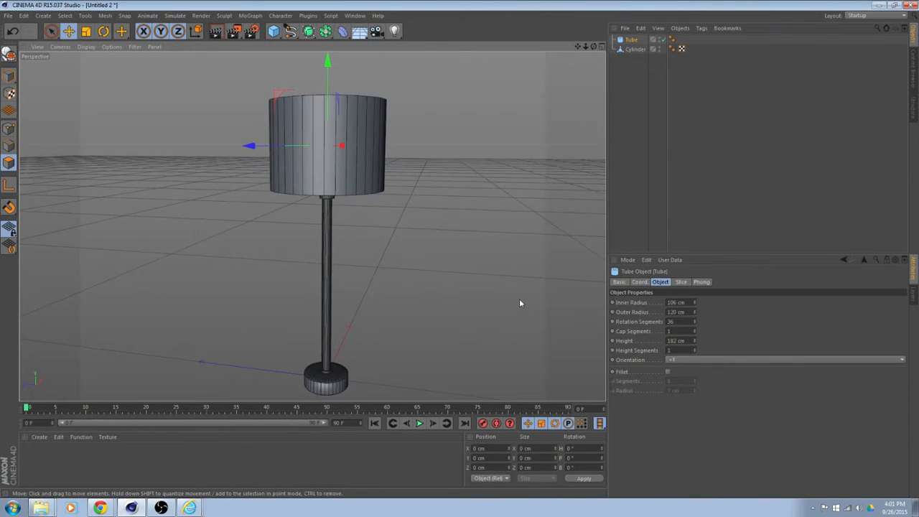
left_click(9, 54)
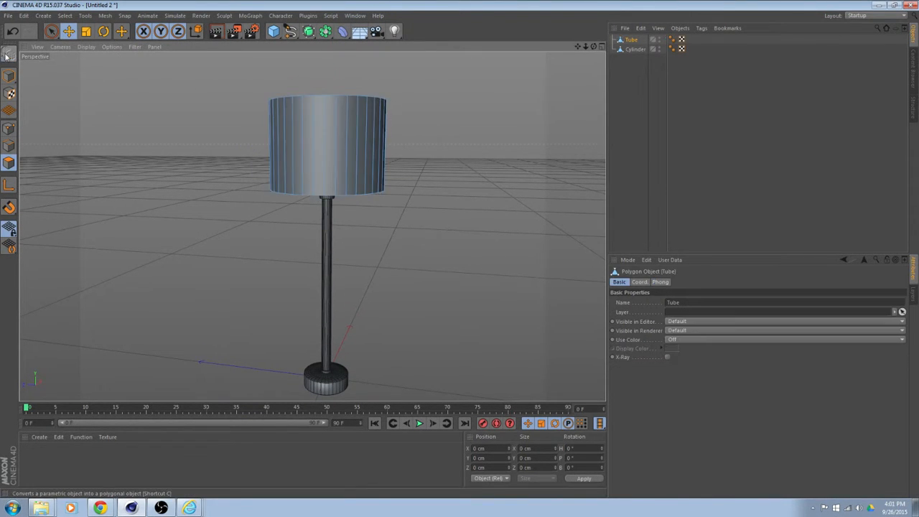
left_click_drag(244, 108, 261, 239, "alt")
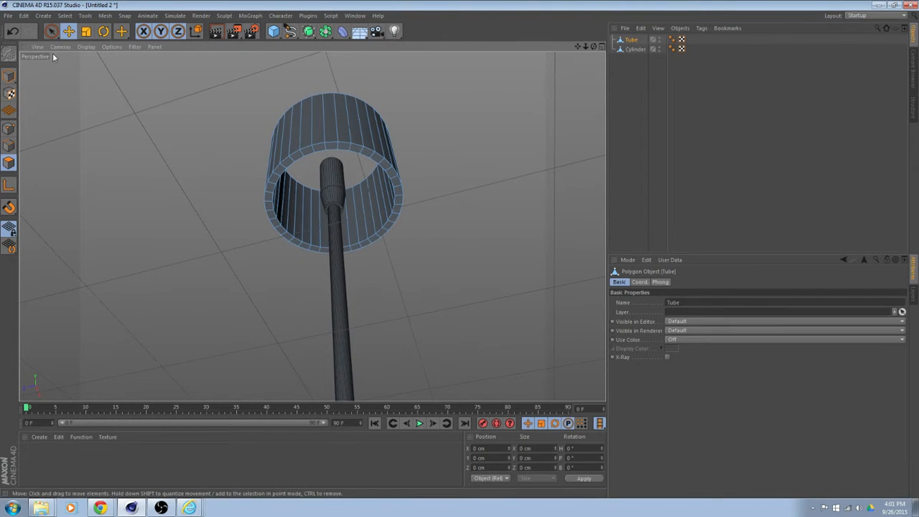
Try to widen the lampshade by scaling the edge loops of its lower rim outward.
left_click(9, 145)
left_click(297, 158)
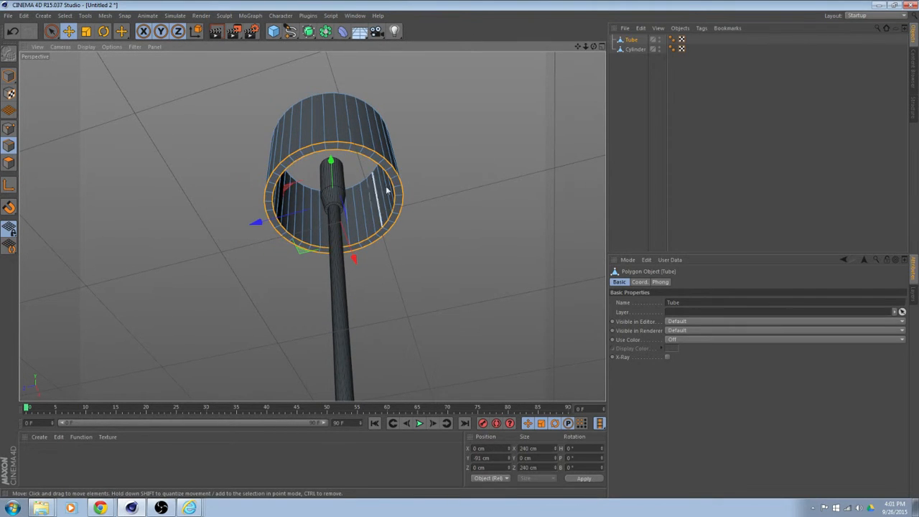
left_click_drag(383, 191, 476, 172, "alt")
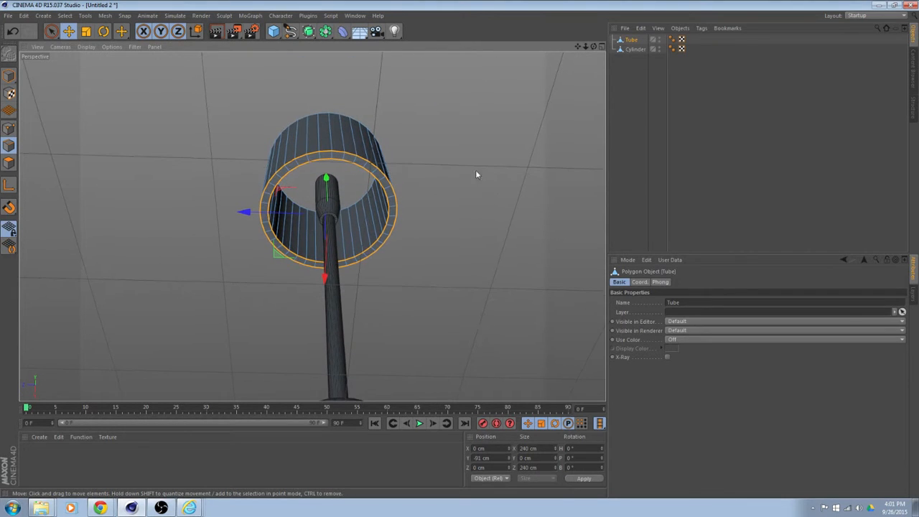
right_click(447, 163)
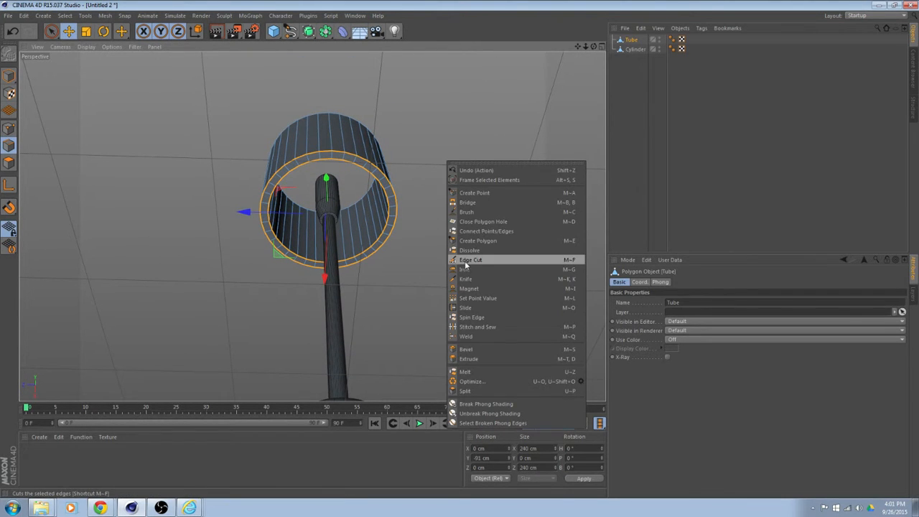
left_click(85, 33)
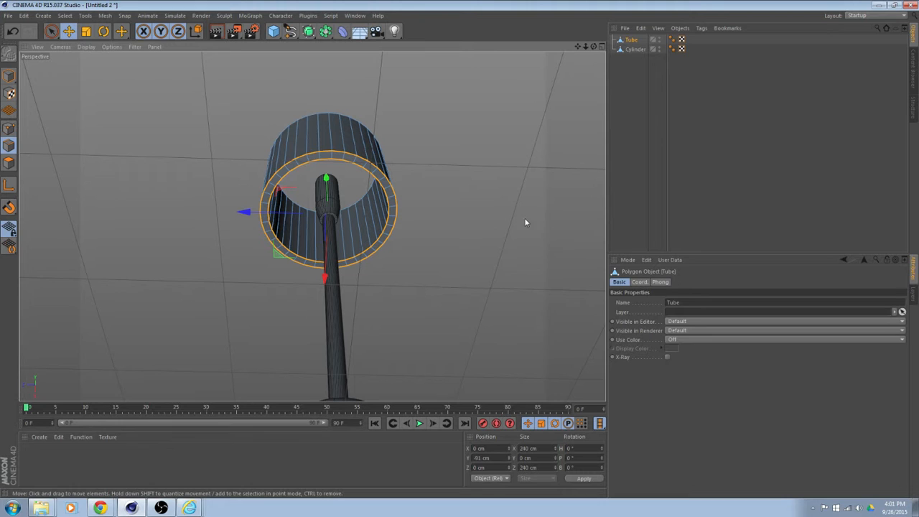
left_click(85, 30)
left_click_drag(488, 248, 604, 265, "alt")
left_click_drag(388, 219, 383, 112, "alt")
key("ctrl+z")
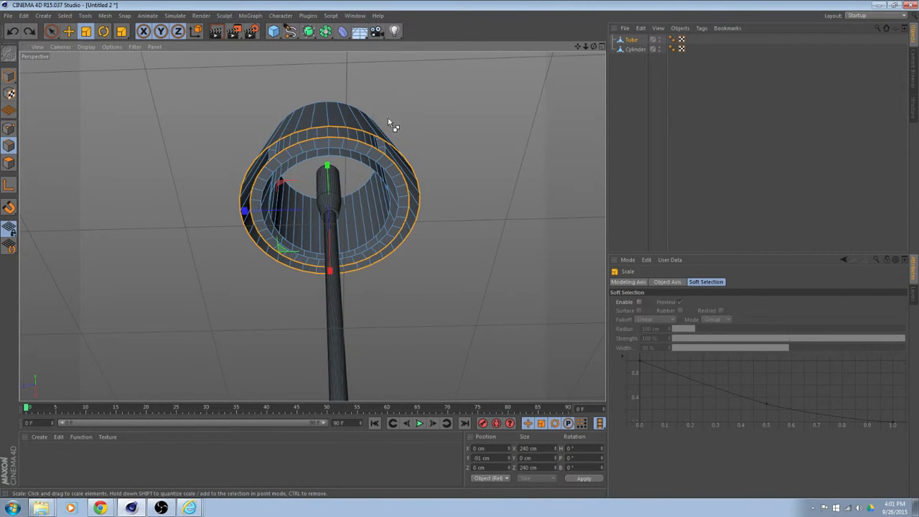
mouse_move(426, 207)
left_mouse_down("alt")
mouse_move(231, 273)
mouse_move(205, 216)
mouse_move(351, 192)
mouse_move(473, 244)
mouse_move(496, 209)
mouse_move(449, 199)
mouse_move(416, 216)
left_mouse_up("alt")
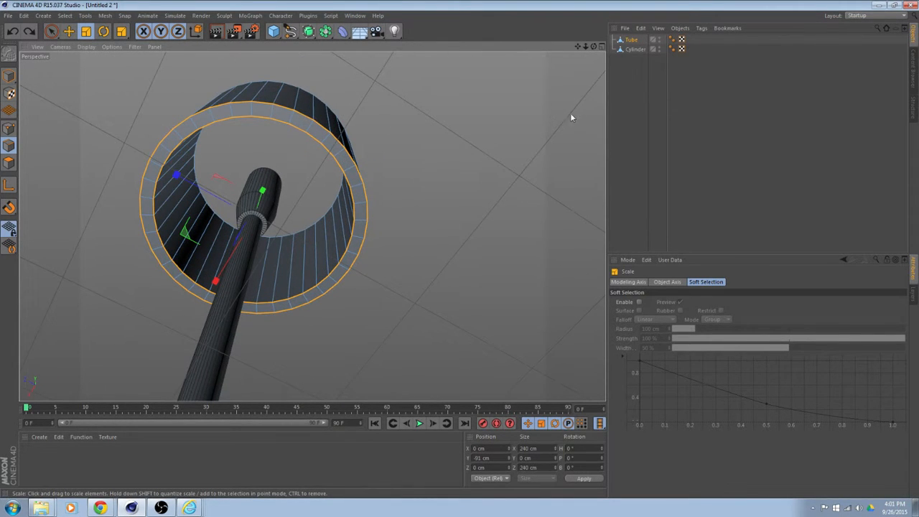
left_click_drag(421, 150, 266, 140, "alt")
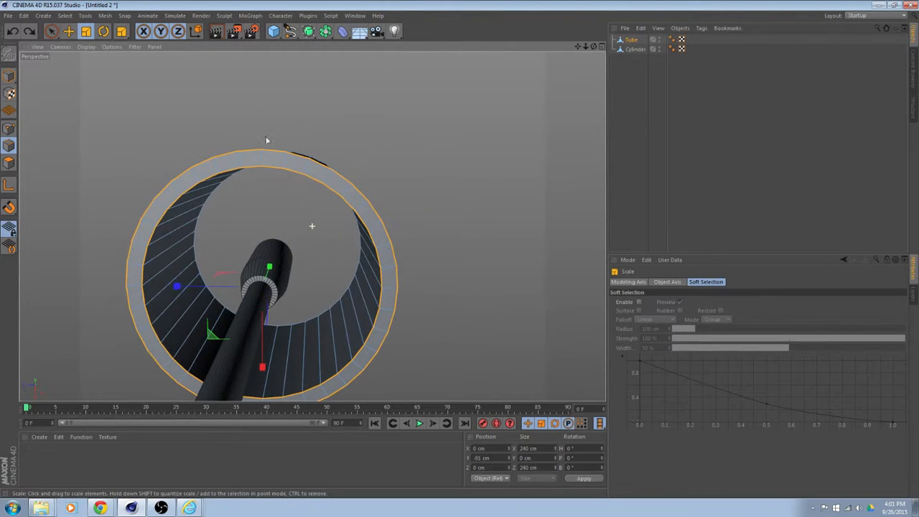
Try to select the ring of polygons on the lampshade's lower rim with Live Selection.
left_click(9, 162)
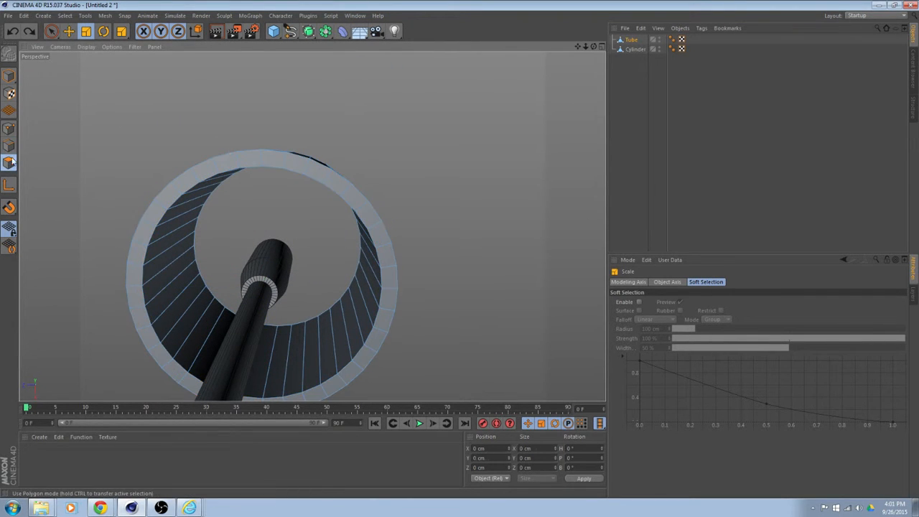
left_click(51, 31)
left_click_drag(251, 157, 217, 162)
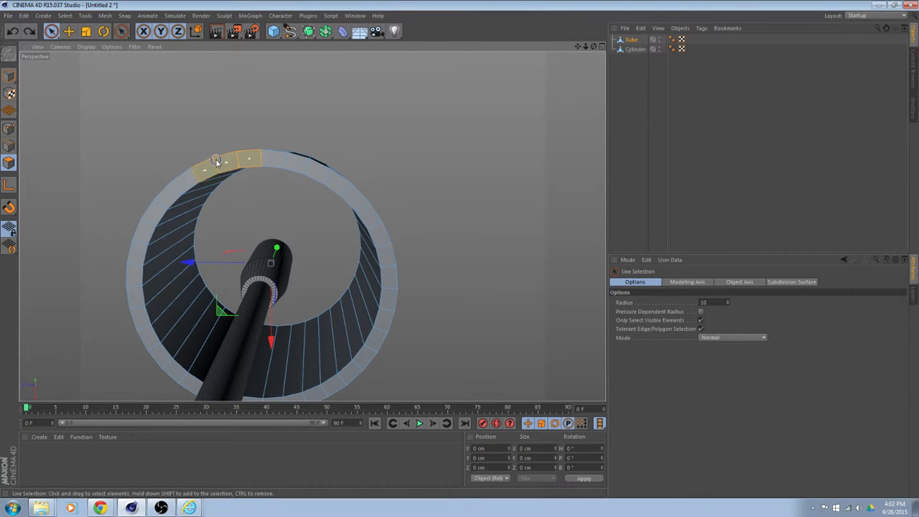
left_click_drag(170, 198, 154, 212)
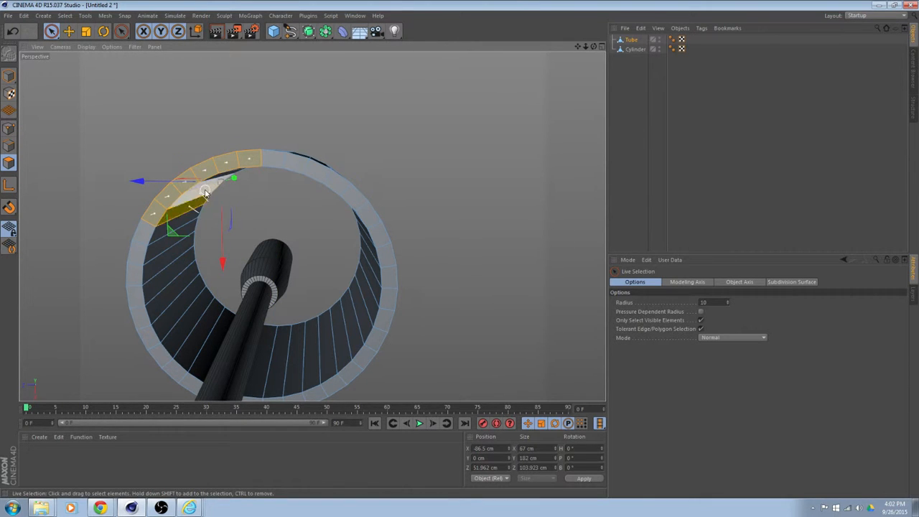
left_click_drag(143, 236, 139, 246)
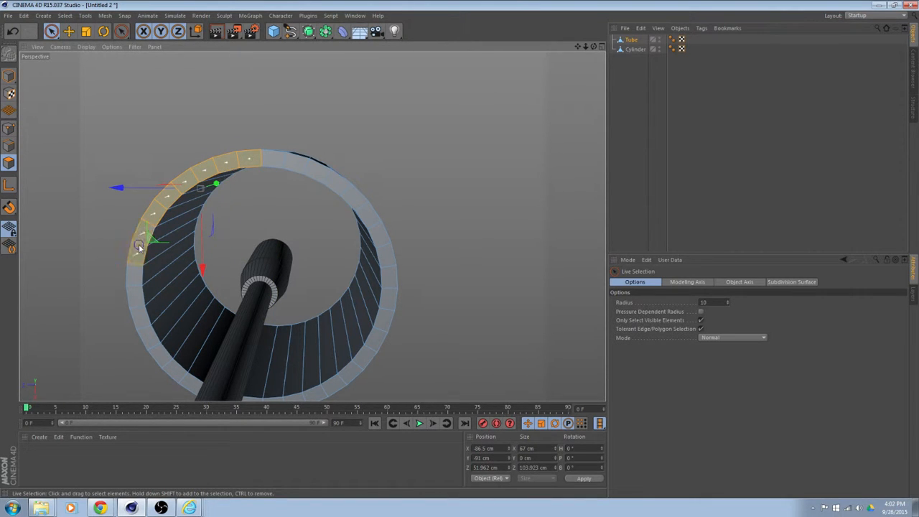
left_click_drag(160, 358, 165, 369)
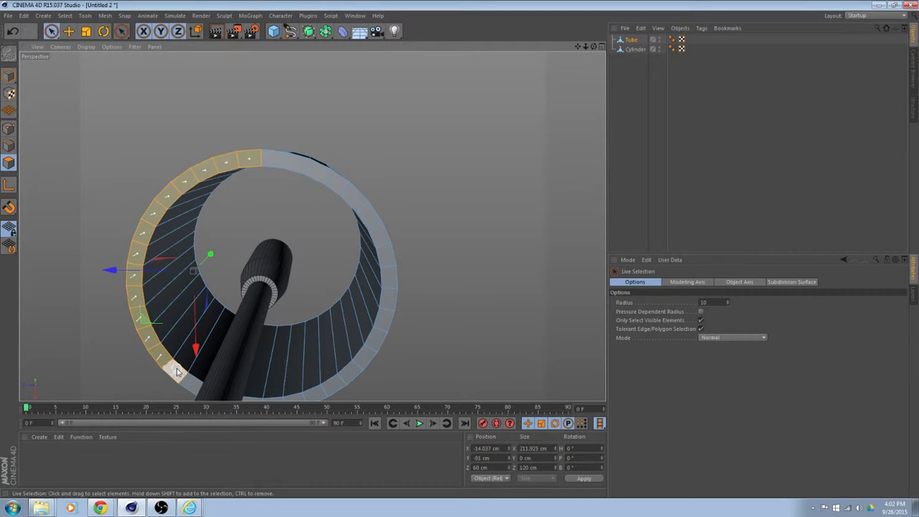
left_click_drag(325, 184, 367, 225)
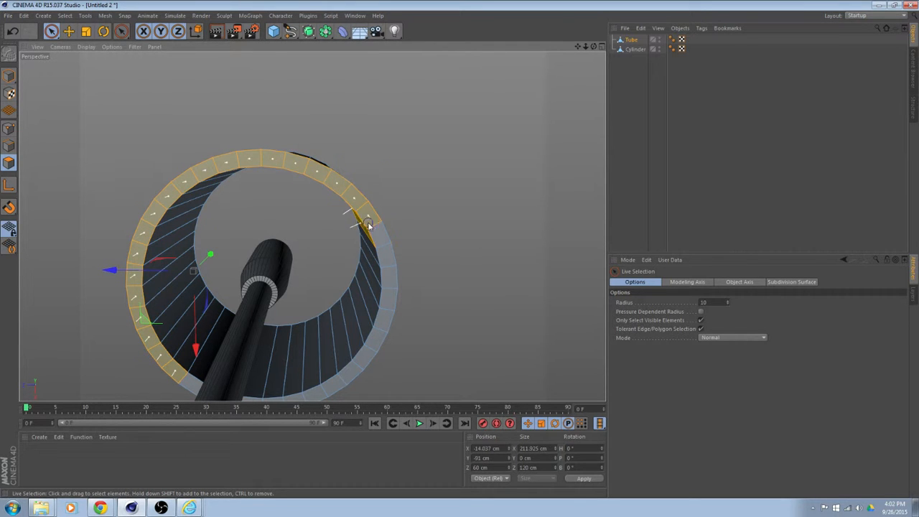
mouse_move(389, 307)
left_mouse_down()
mouse_move(385, 317)
mouse_move(439, 302)
left_mouse_up()
mouse_move(446, 249)
left_mouse_down("ctrl")
mouse_move(433, 294)
mouse_move(474, 196)
mouse_move(381, 139)
mouse_move(421, 207)
mouse_move(397, 221)
mouse_move(392, 158)
mouse_move(392, 166)
mouse_move(340, 172)
mouse_move(354, 227)
mouse_move(165, 208)
mouse_move(72, 146)
mouse_move(96, 137)
mouse_move(203, 156)
mouse_move(173, 108)
mouse_move(208, 89)
mouse_move(289, 156)
left_mouse_up("ctrl")
Switch to point editing and turn off Only Select Visible Elements for Live Selection.
left_click(9, 128)
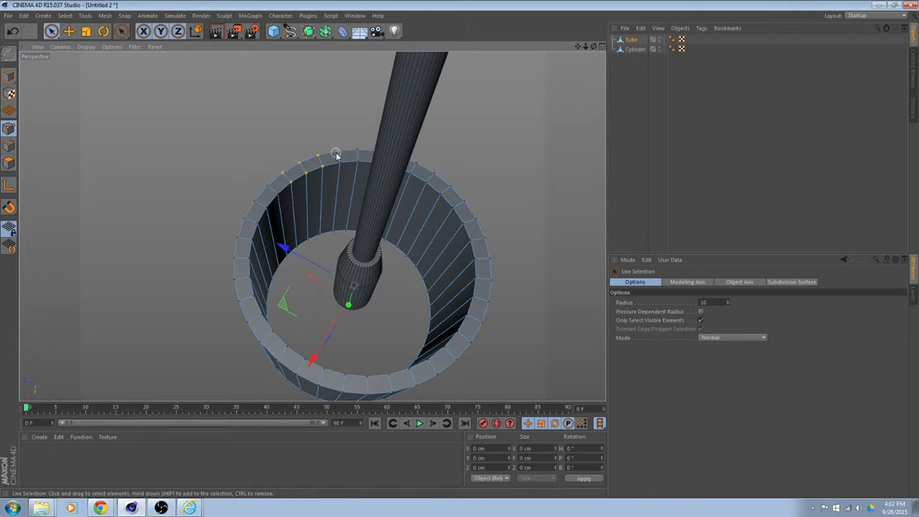
left_click_drag(359, 161, 358, 153)
key("ctrl+z")
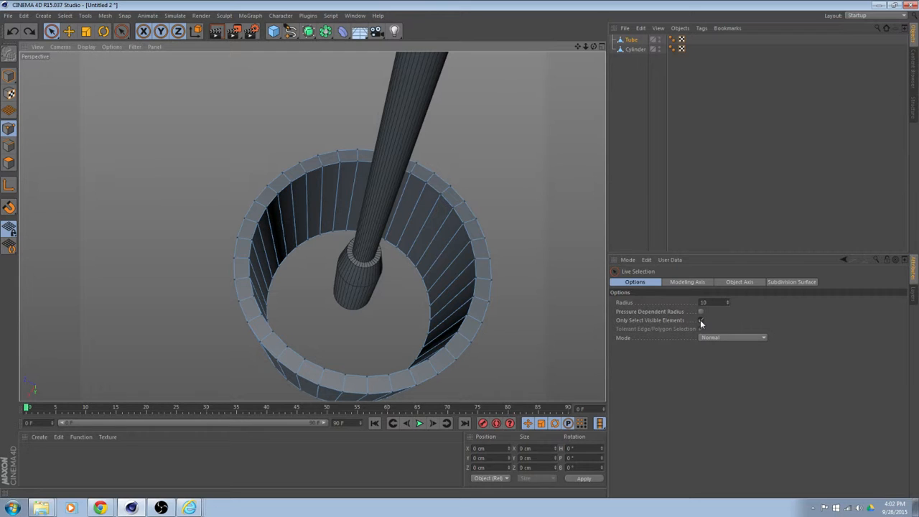
left_click(700, 321)
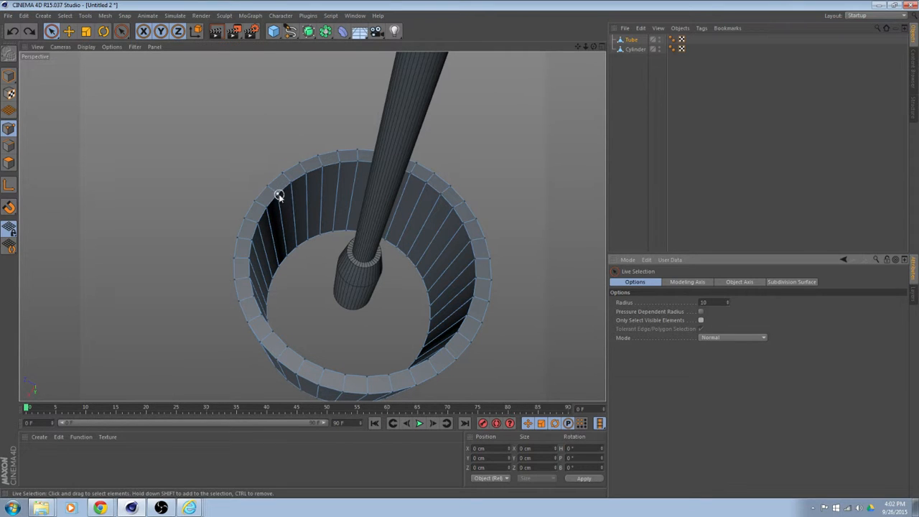
Select all points around the lampshade's lower rim, and remove stray upper-rim points from the selection.
mouse_move(278, 196)
left_mouse_down()
mouse_move(276, 181)
mouse_move(291, 263)
left_mouse_up()
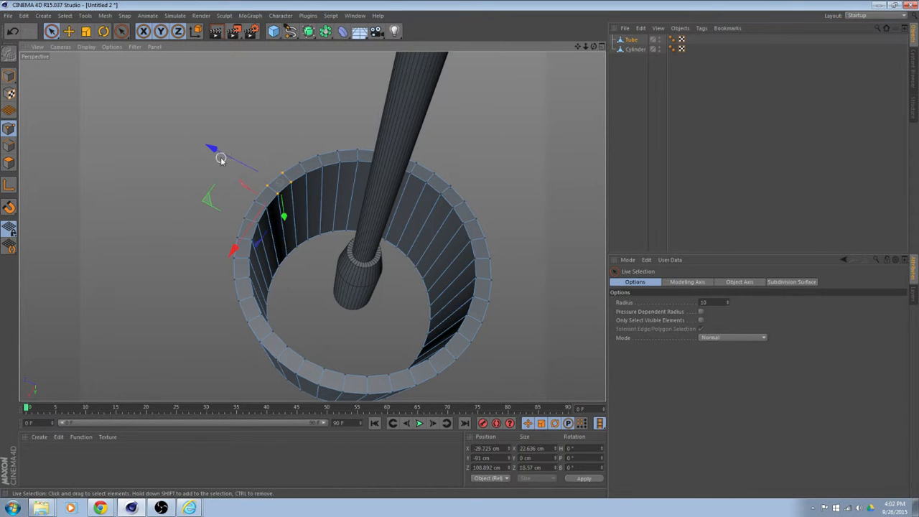
mouse_move(220, 158)
left_mouse_down()
mouse_move(201, 142)
mouse_move(233, 162)
left_mouse_up()
key("ctrl+z")
left_click_drag(288, 190, 340, 280, "alt")
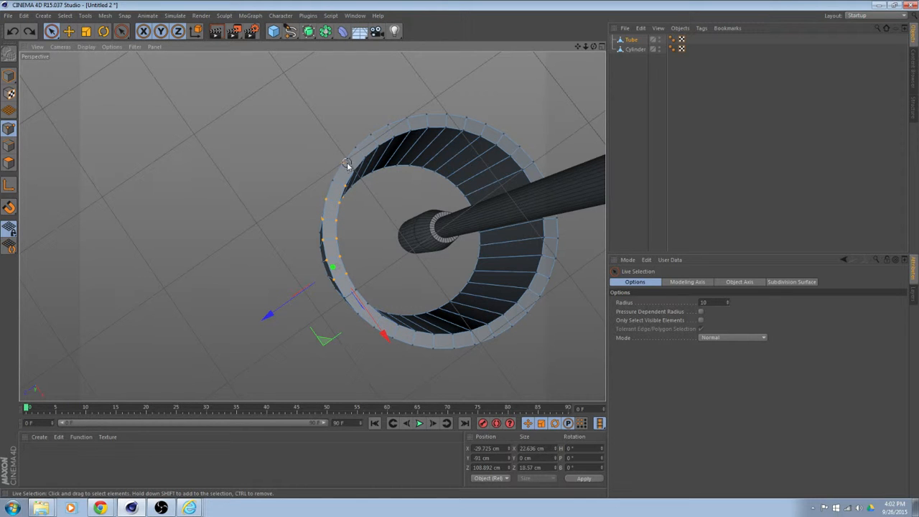
left_click_drag(347, 165, 387, 331, "alt")
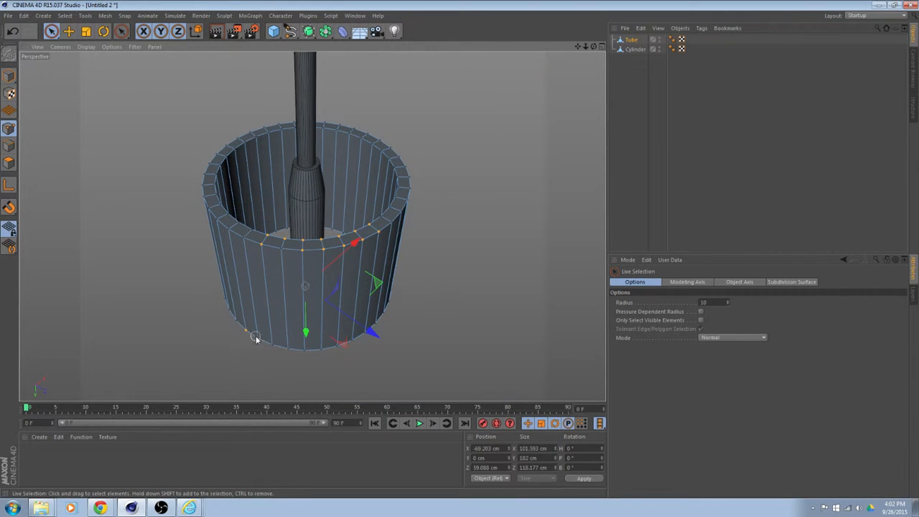
left_click_drag(256, 337, 327, 332, "alt")
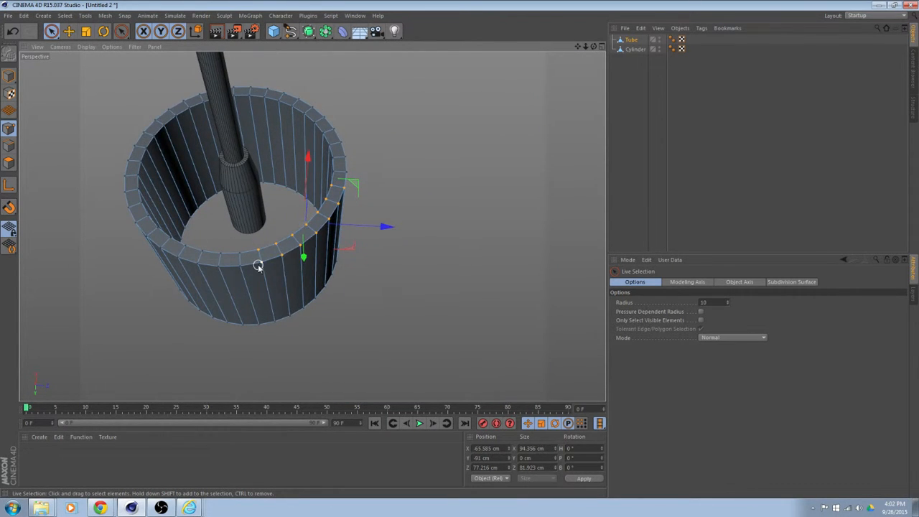
left_click_drag(258, 266, 298, 281, "alt")
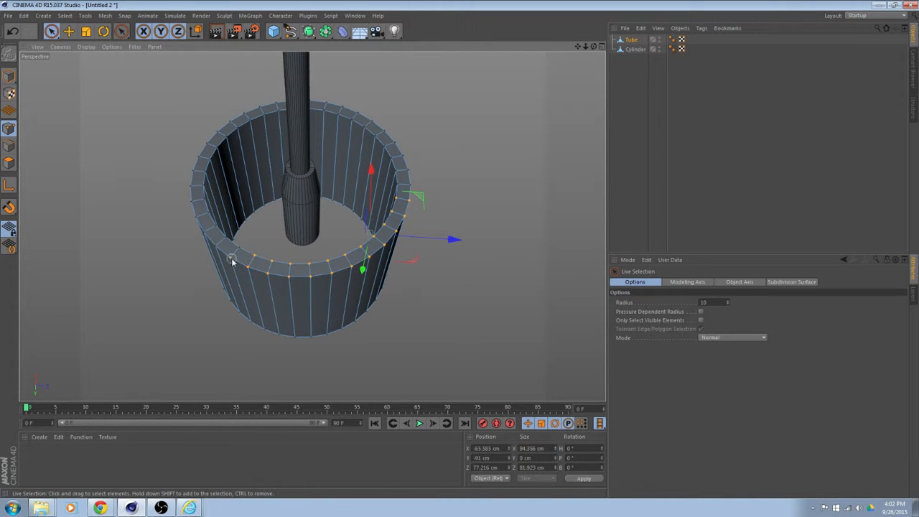
left_click_drag(239, 248, 373, 252, "alt")
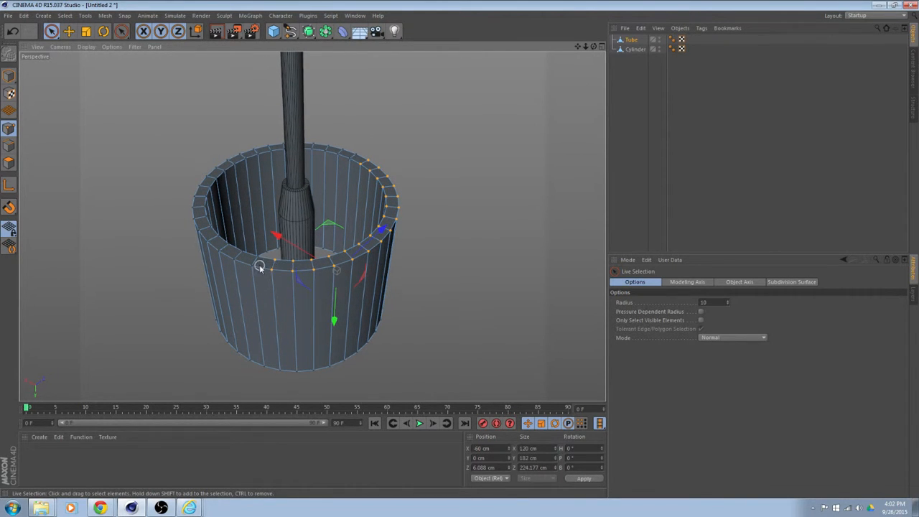
left_click_drag(259, 267, 350, 303, "alt")
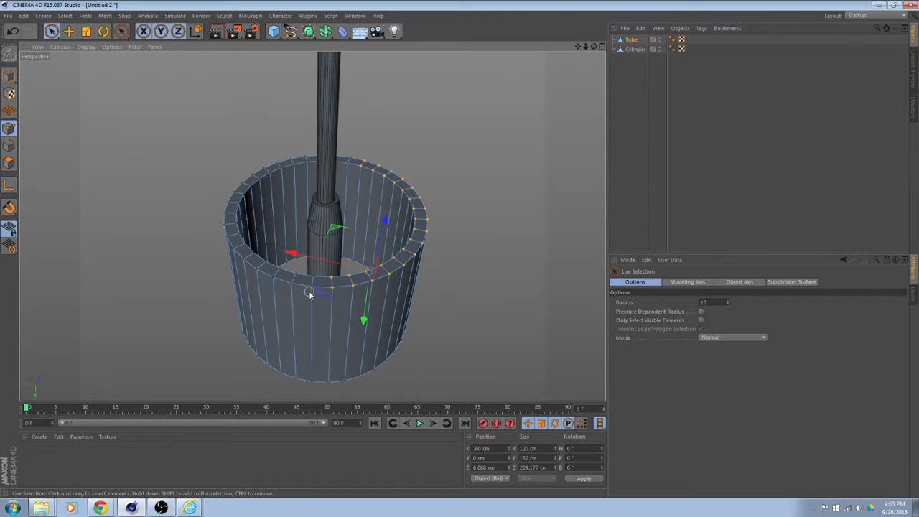
left_click_drag(308, 282, 373, 302, "alt")
left_click_drag(332, 280, 416, 370, "alt")
left_click_drag(353, 280, 347, 306, "alt")
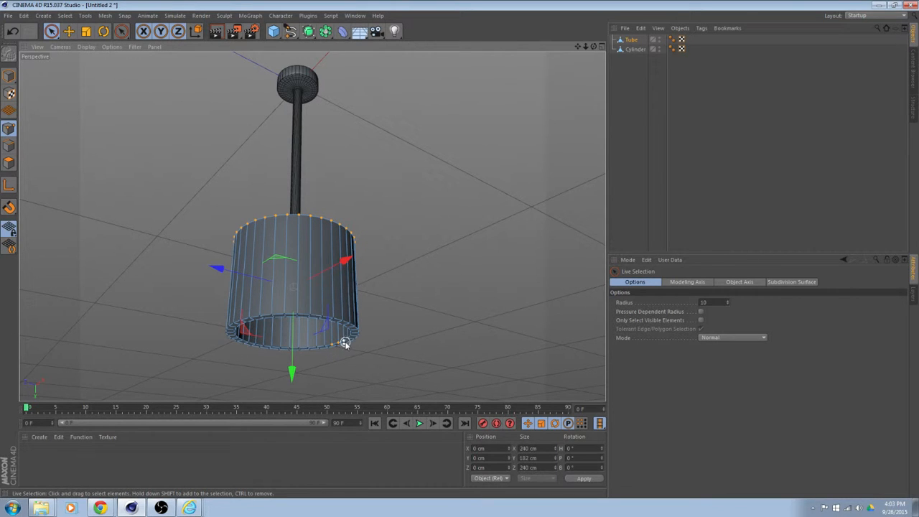
left_click_drag(322, 351, 323, 353, "ctrl")
Scale the lower rim points outward to about 305 cm across so the lampshade tapers upward.
mouse_move(416, 316)
left_mouse_down("alt")
mouse_move(376, 343)
mouse_move(368, 376)
left_mouse_up("alt")
right_click_drag(363, 321, 363, 356, "alt")
left_click_drag(391, 269, 494, 242, "alt")
key("t")
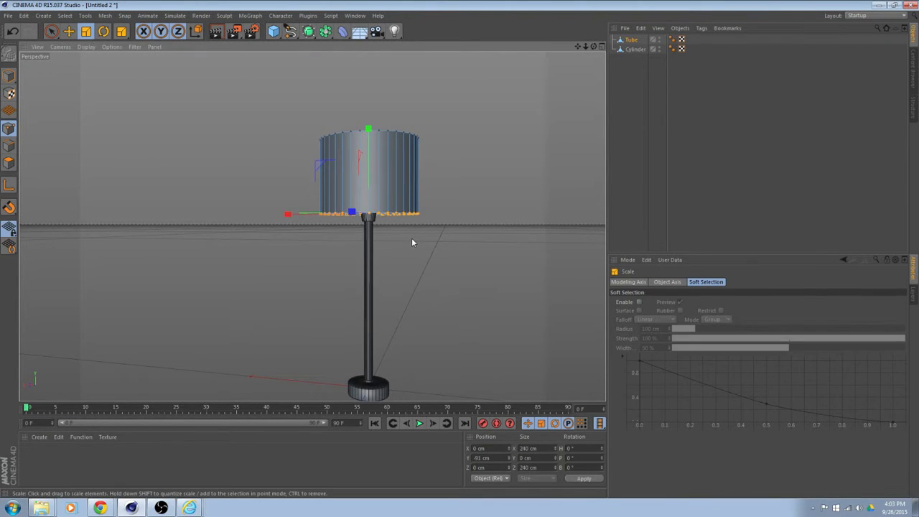
left_click_drag(412, 237, 466, 300, "alt")
left_click_drag(433, 280, 576, 295)
left_click_drag(493, 260, 420, 249, "alt")
Lower the lampshade's bottom rim points to about Y -127 cm and scale them to about 320 cm across.
left_click(68, 31)
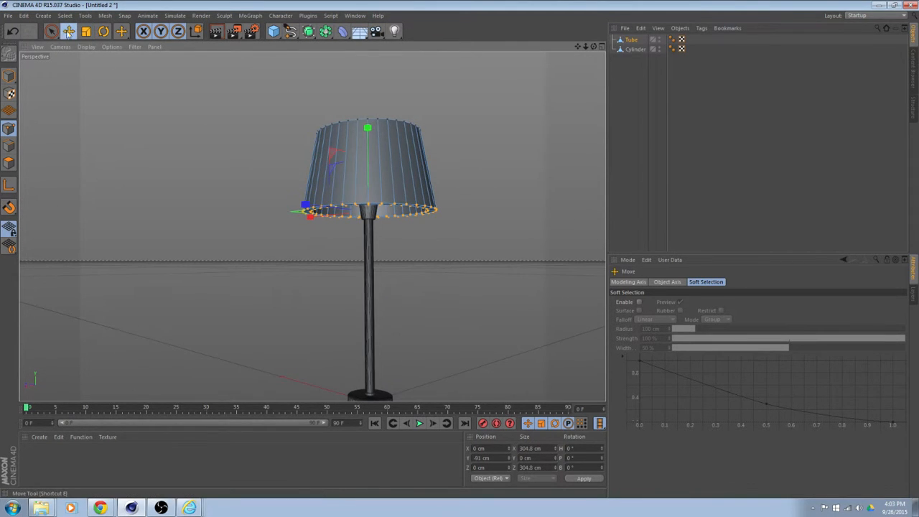
mouse_move(367, 128)
left_mouse_down()
mouse_move(369, 172)
mouse_move(370, 143)
left_mouse_up()
left_click_drag(441, 194, 478, 170, "alt")
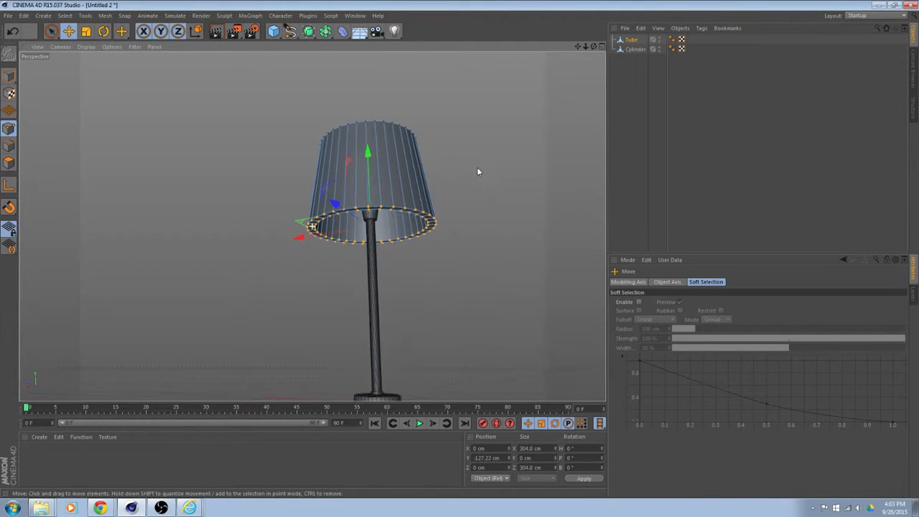
left_click(86, 31)
left_click_drag(353, 190, 484, 280)
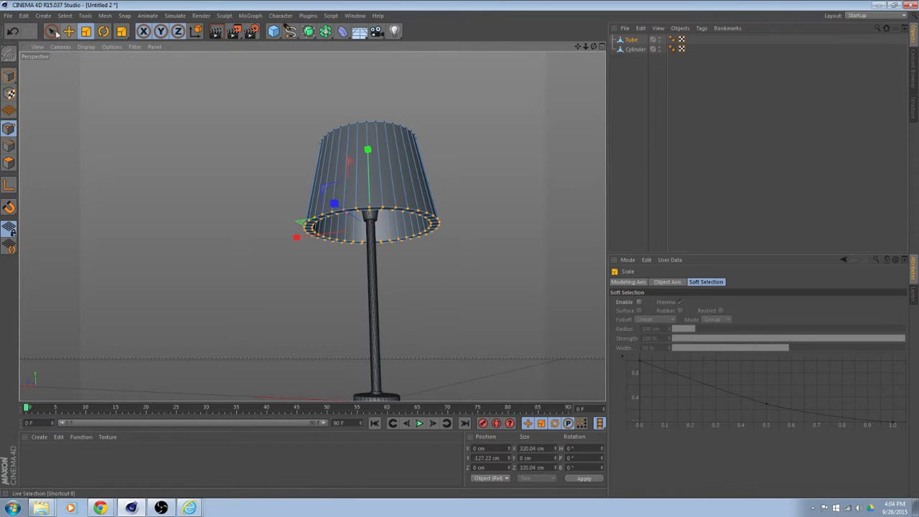
In model mode, scale the whole lampshade down uniformly to about 243 cm wide and raise it to about Y 532 cm.
left_click(9, 75)
left_click_drag(438, 178, 247, 129, "alt")
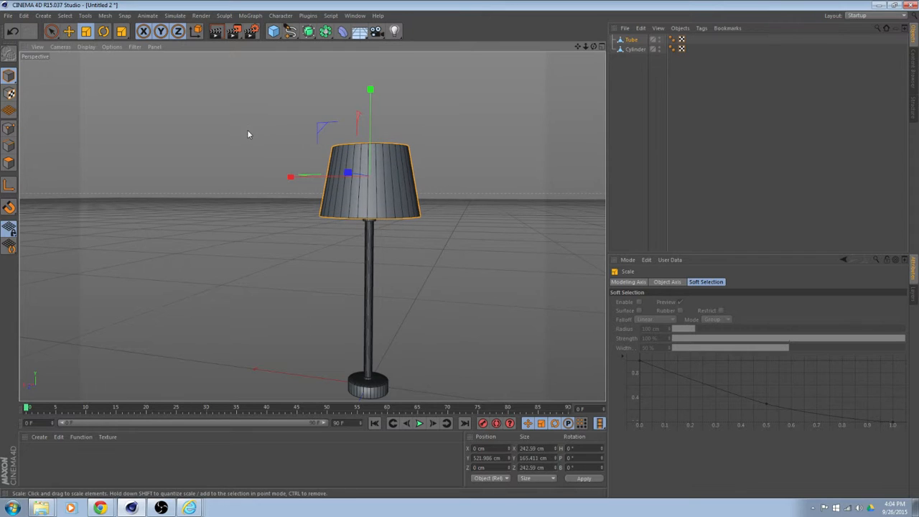
left_click(68, 31)
left_click_drag(366, 102, 367, 98)
left_click_drag(499, 218, 475, 201, "alt")
middle_click_drag(475, 202, 472, 180, "alt")
left_click_drag(473, 180, 387, 163, "alt")
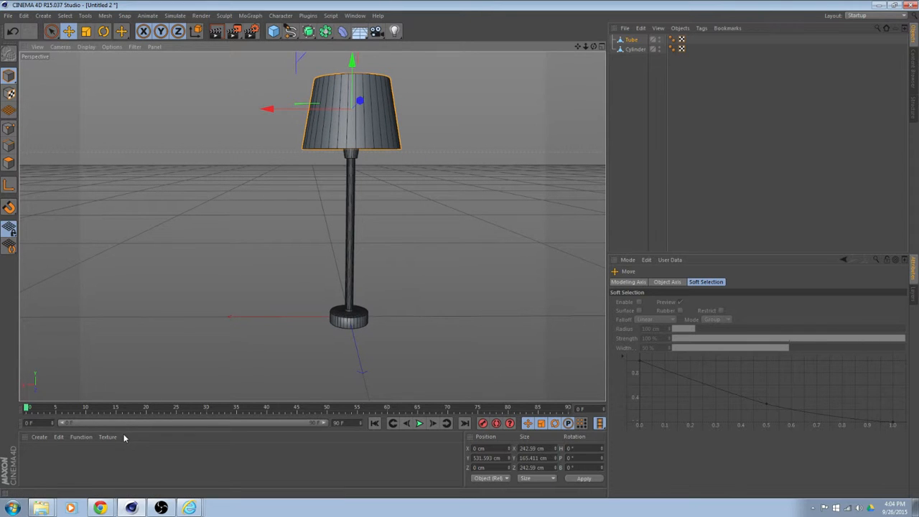
Compare with the lamp reference image in Internet Explorer, and stretch the lampshade in Cinema 4D vertically to about 228 cm tall.
left_click(135, 507)
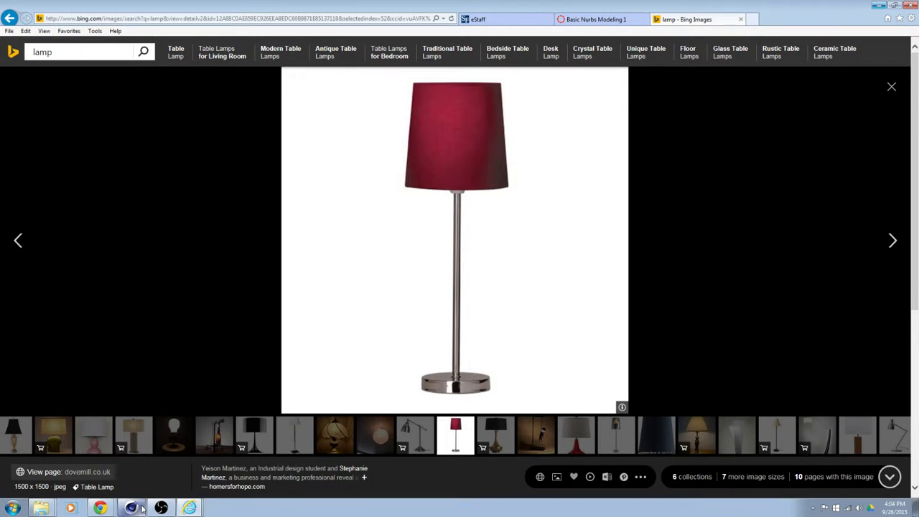
left_click(140, 507)
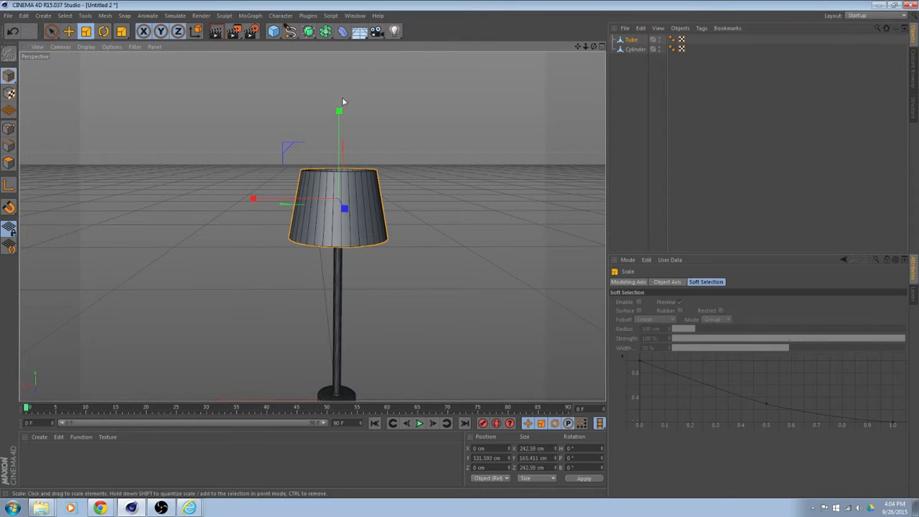
left_click(86, 31)
left_click_drag(339, 109, 337, 73)
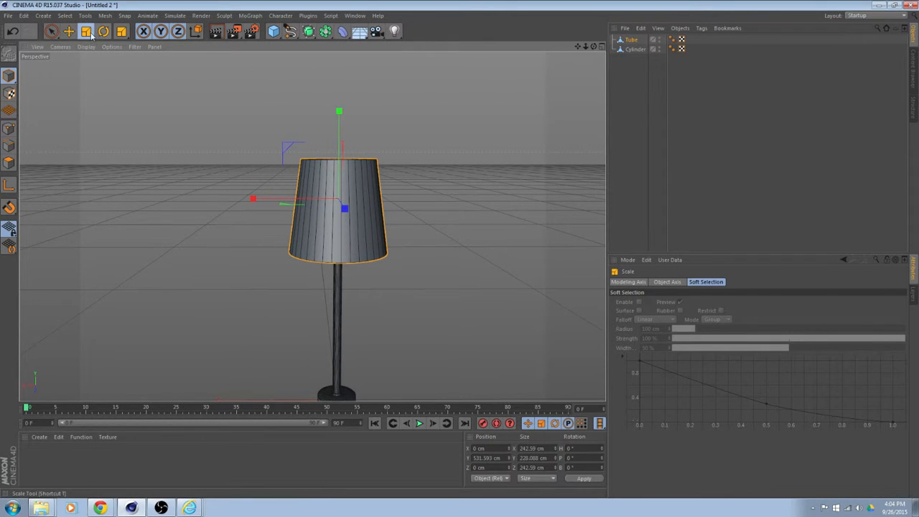
Raise the stretched lampshade so the socket shows beneath its lower rim, and deselect it.
left_click(68, 31)
left_click_drag(339, 114, 339, 94)
middle_click_drag(444, 226, 433, 207, "alt")
left_click(448, 246)
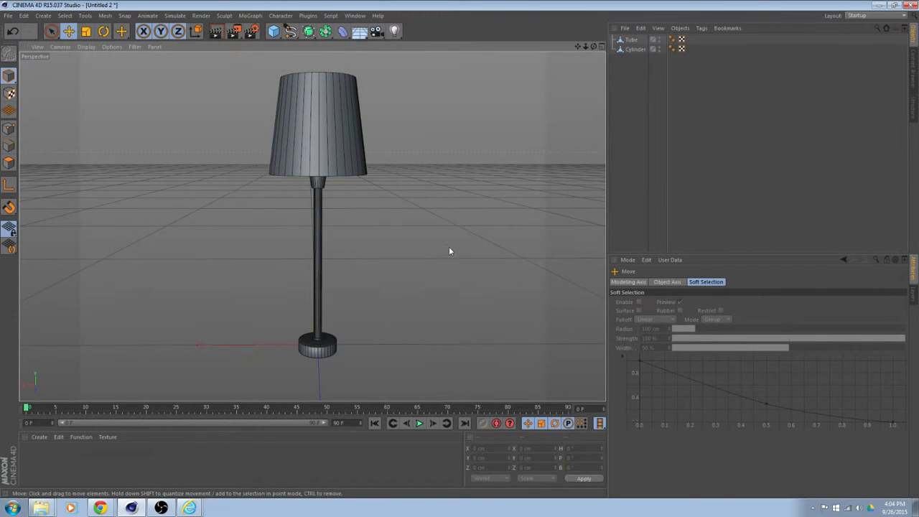